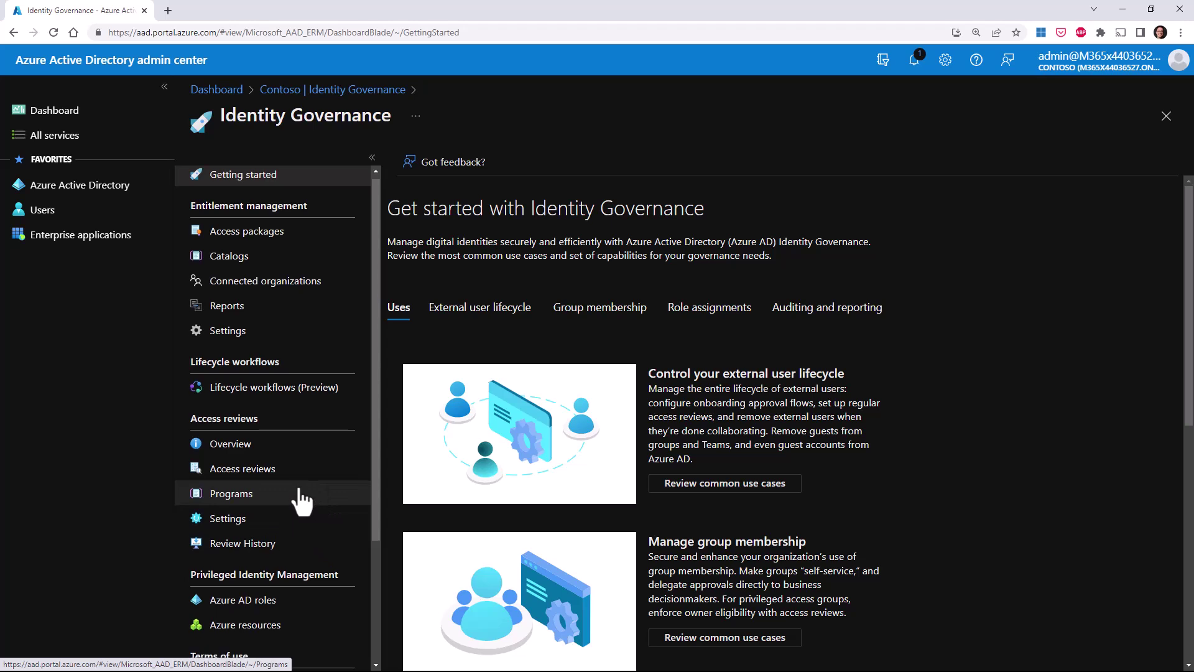
Step: Open the list of Azure AD roles in Privileged Identity Management for Contoso
scroll(305, 508, down, 2)
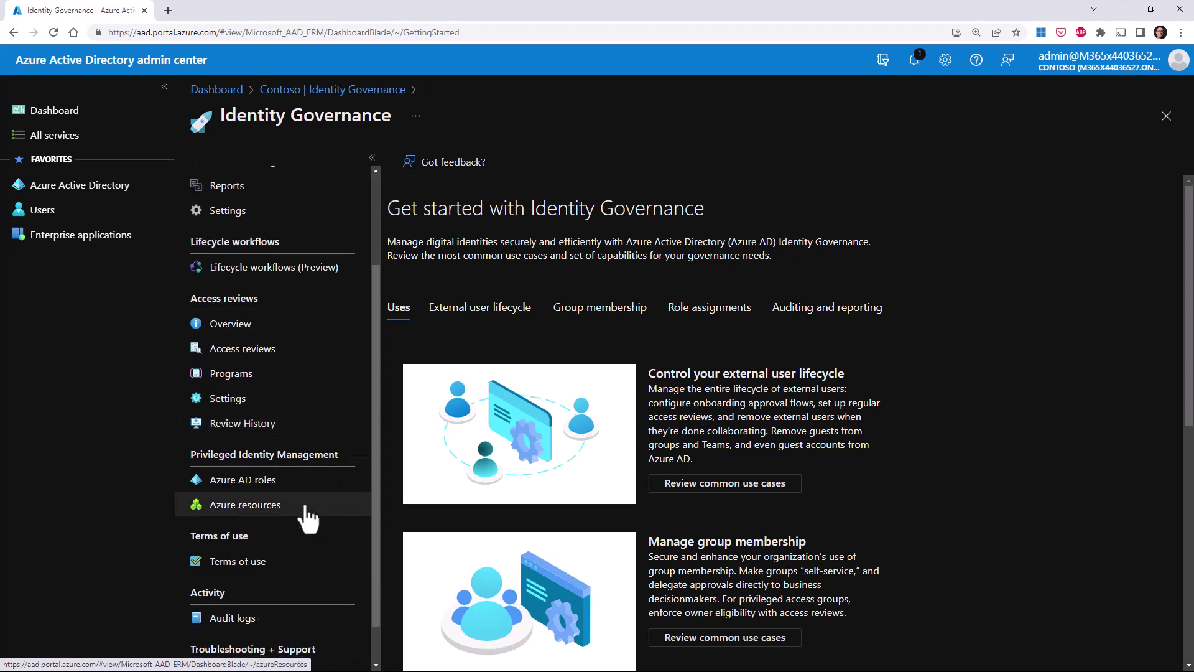
click(259, 483)
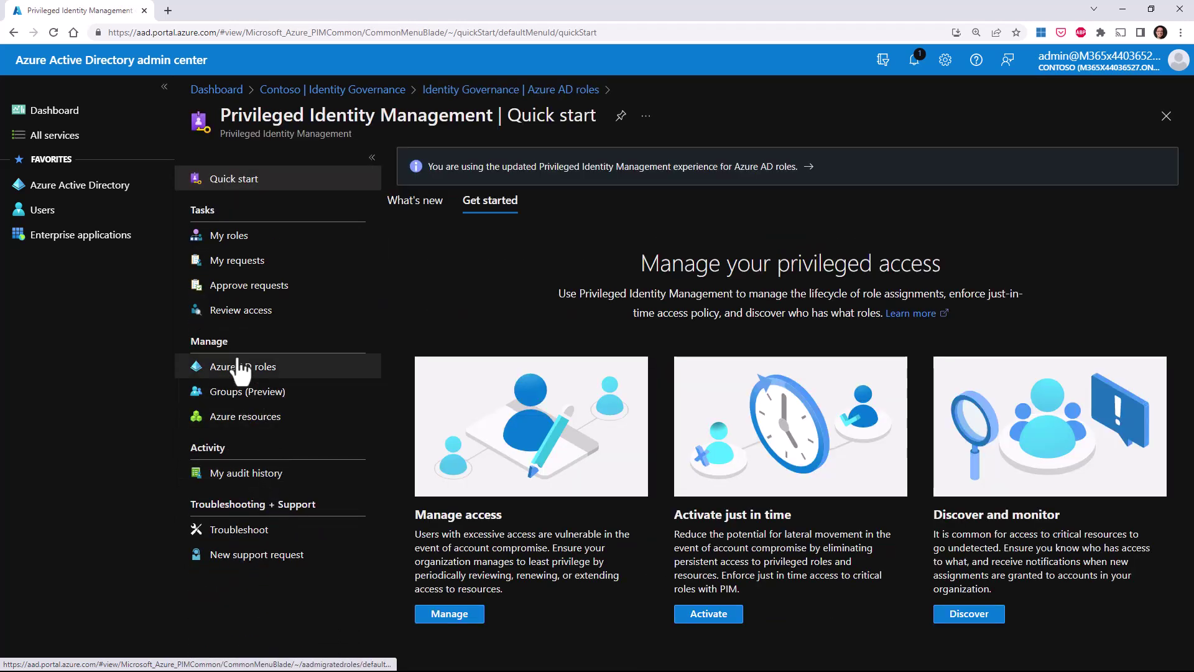
click(244, 374)
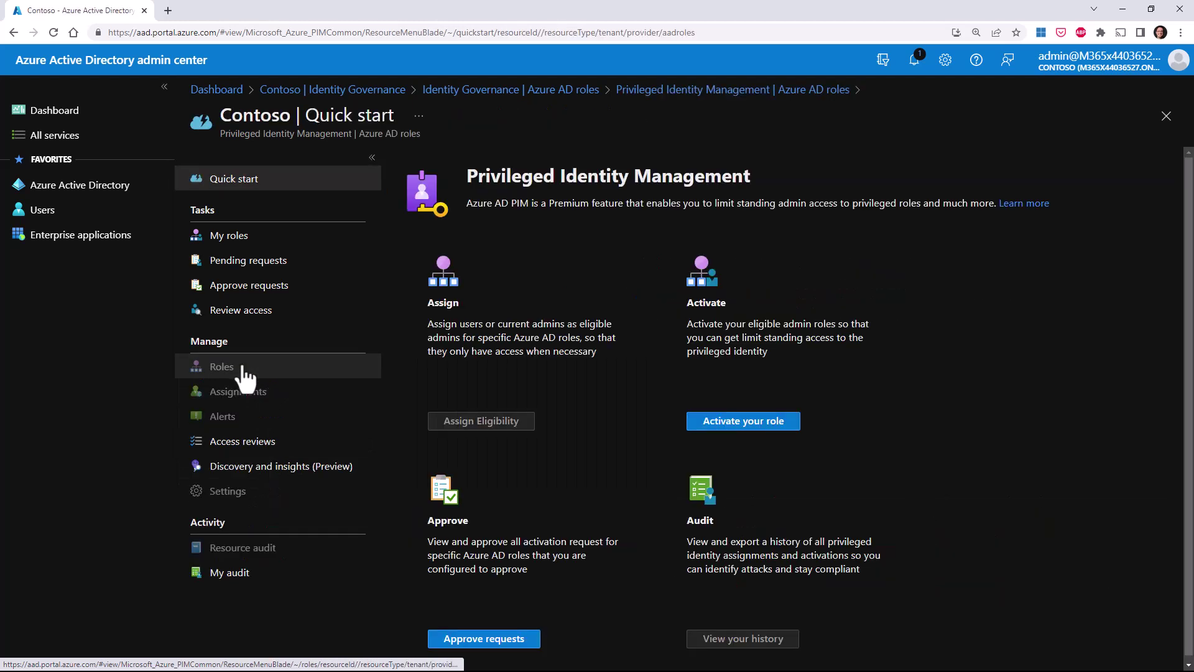
click(268, 395)
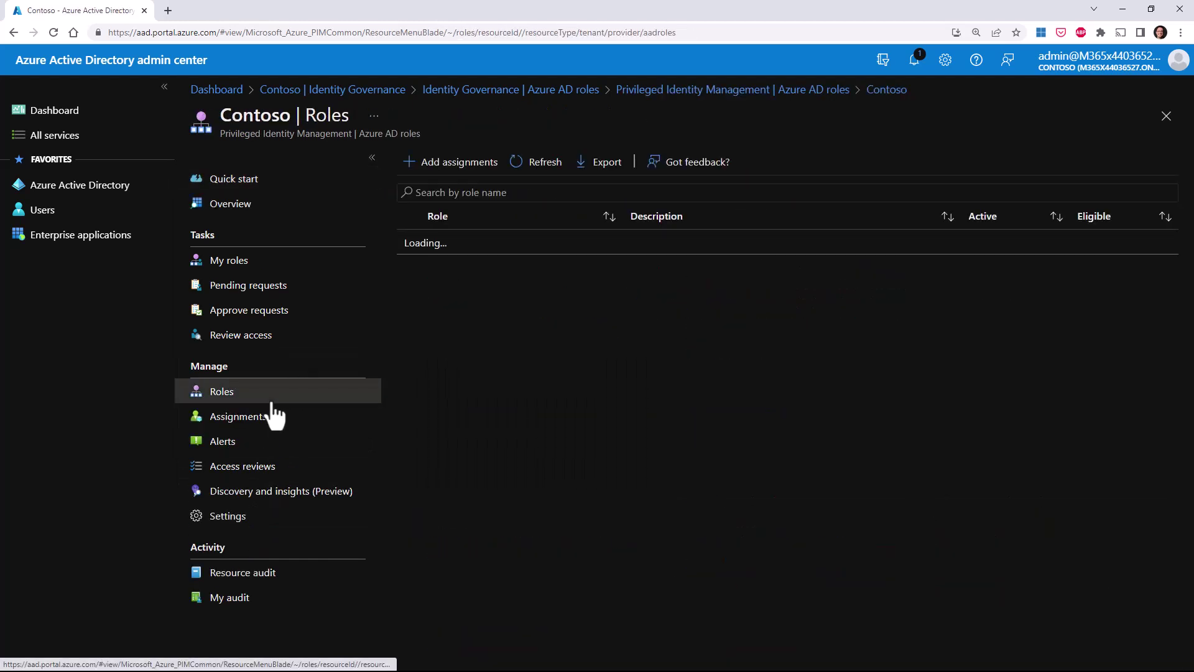
Step: Search the roles for "global" and open the assignments of the Global Administrator role
click(450, 193)
text(global)
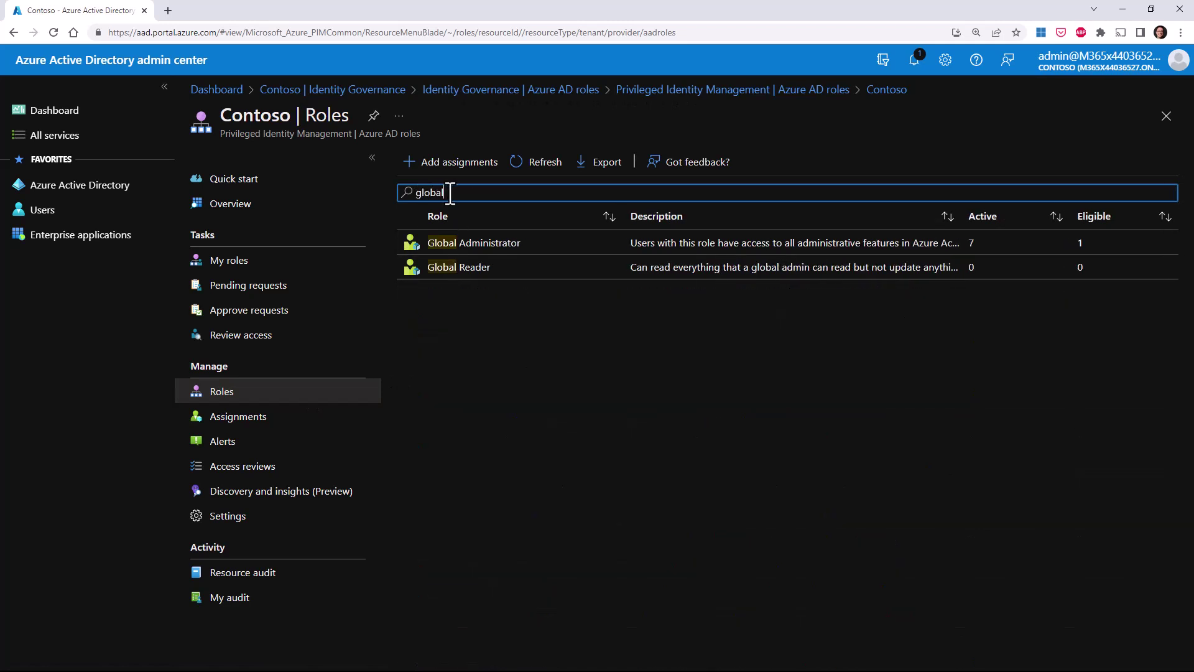
click(526, 246)
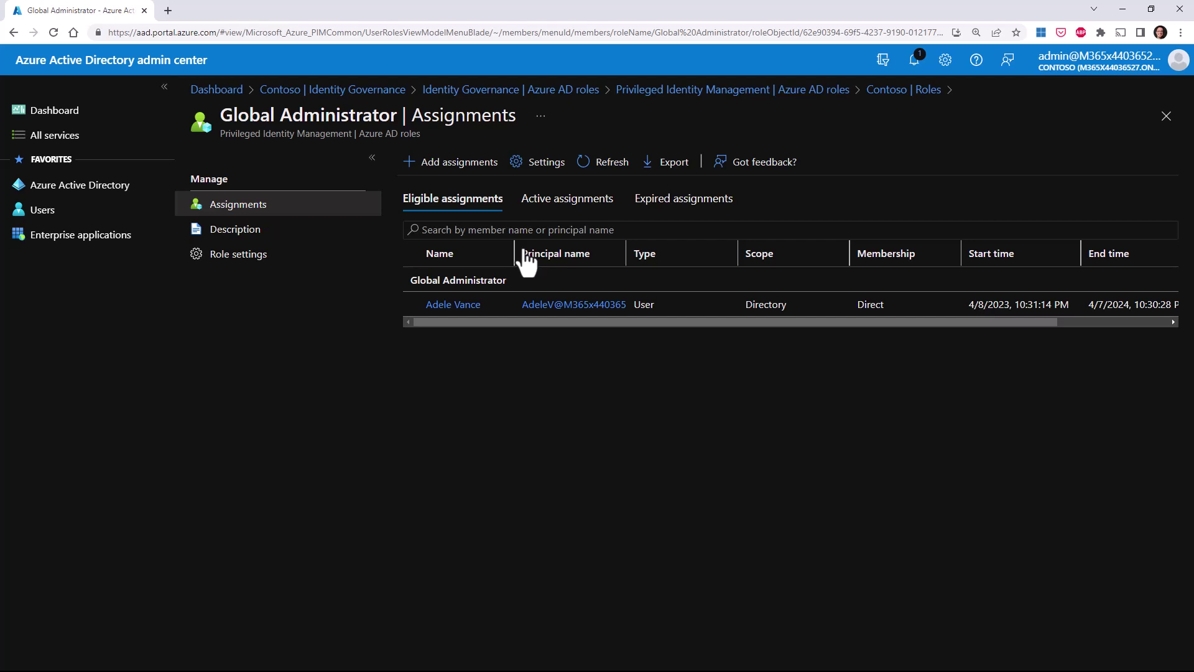
Step: Open the Global Administrator role settings for editing and examine the activation and notification options
click(546, 172)
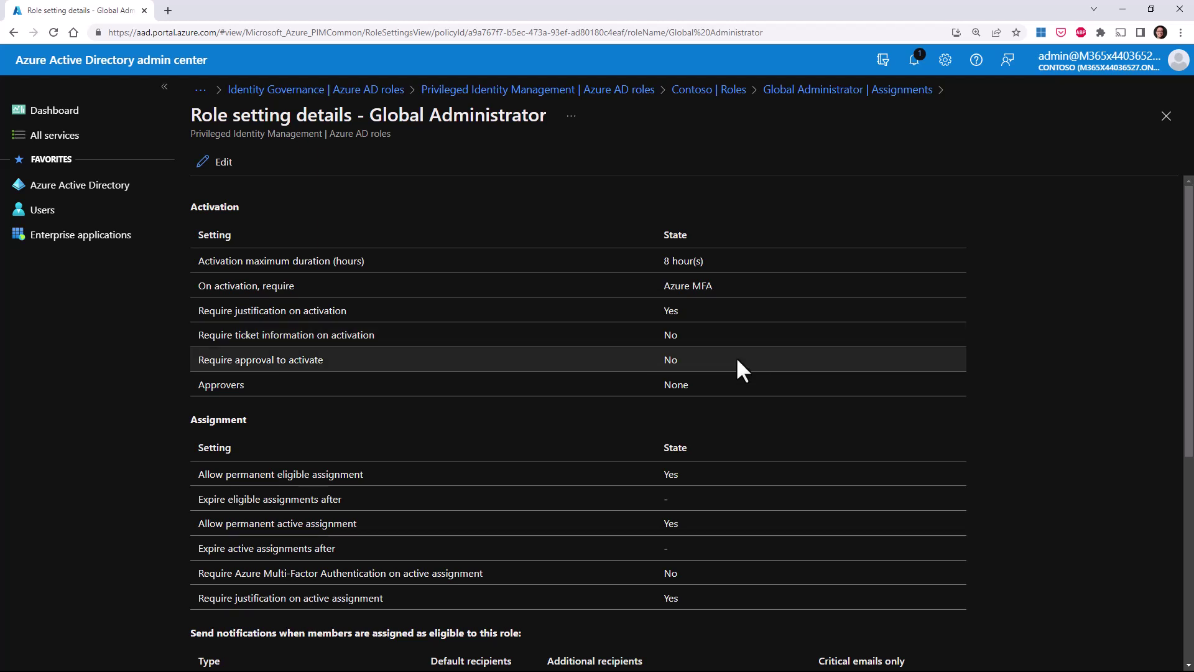
click(225, 164)
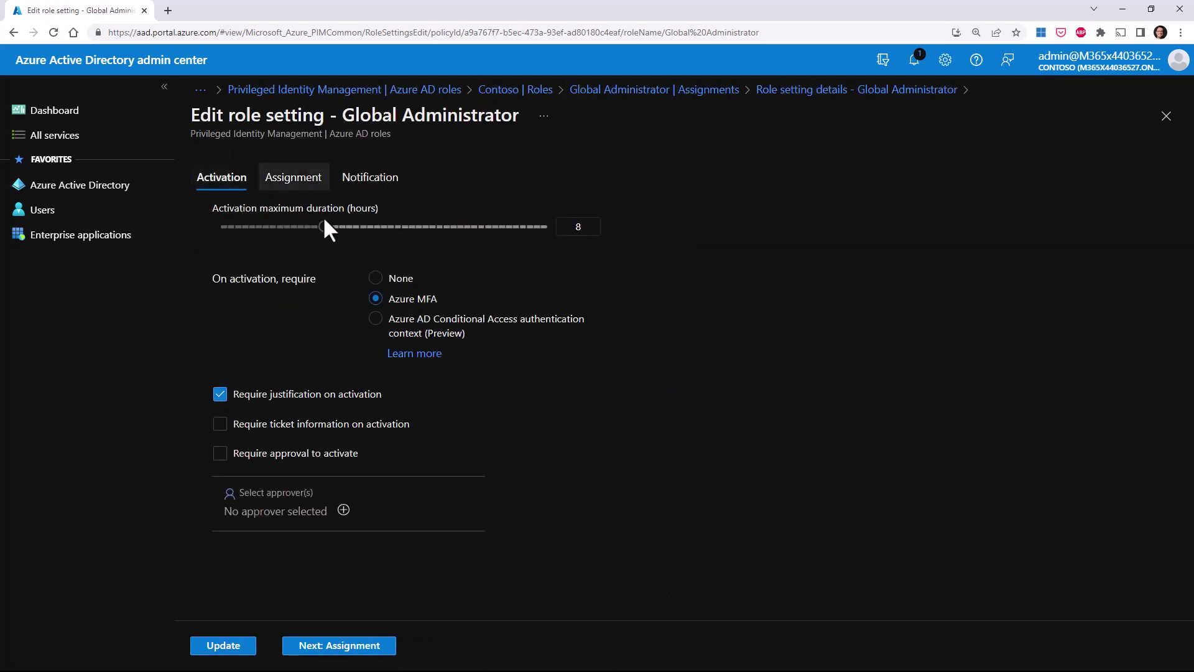
mouse_move(325, 228)
mouse_down()
mouse_move(493, 244)
mouse_move(580, 213)
mouse_move(453, 244)
mouse_move(327, 231)
mouse_up()
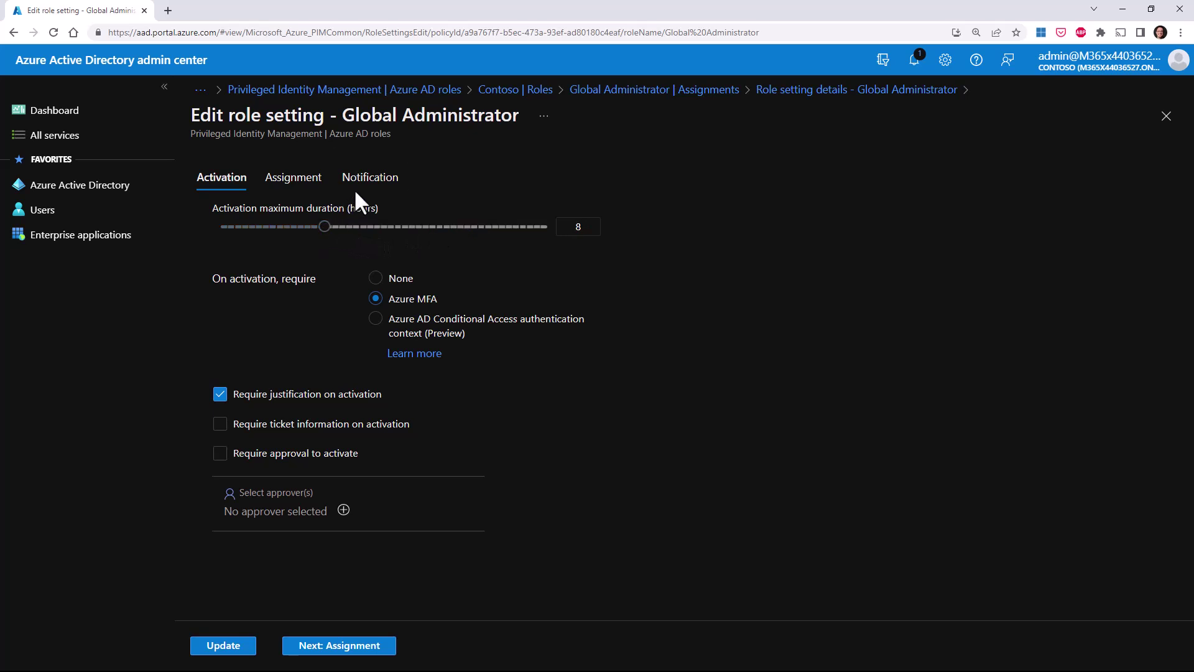
click(361, 185)
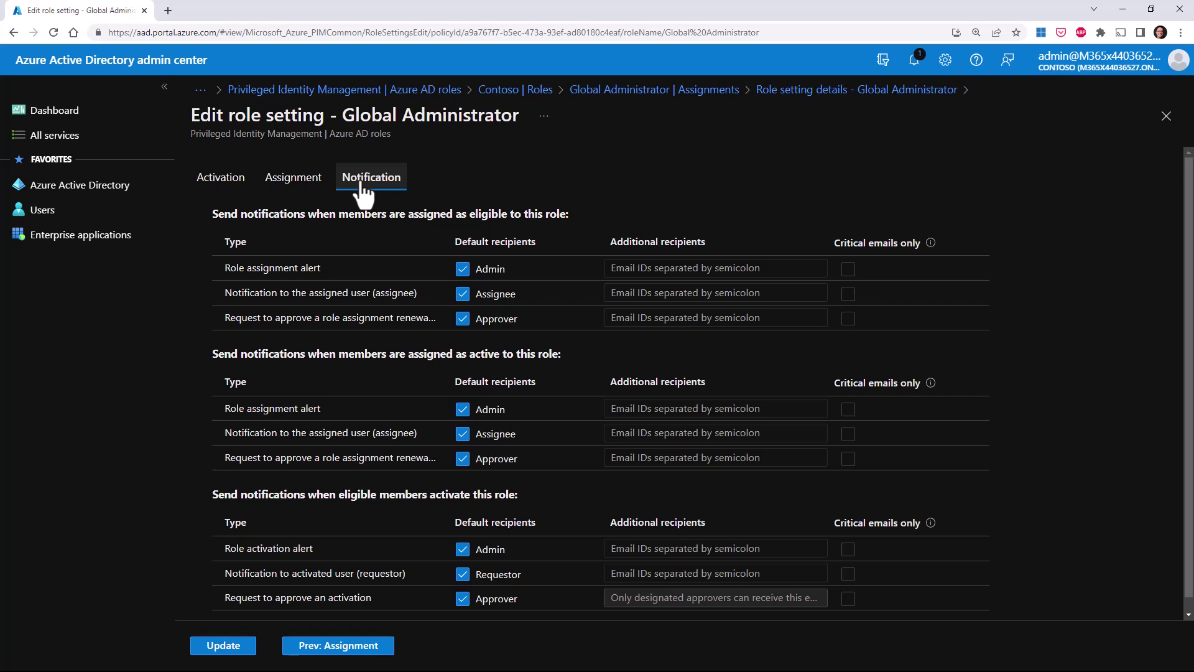
click(224, 180)
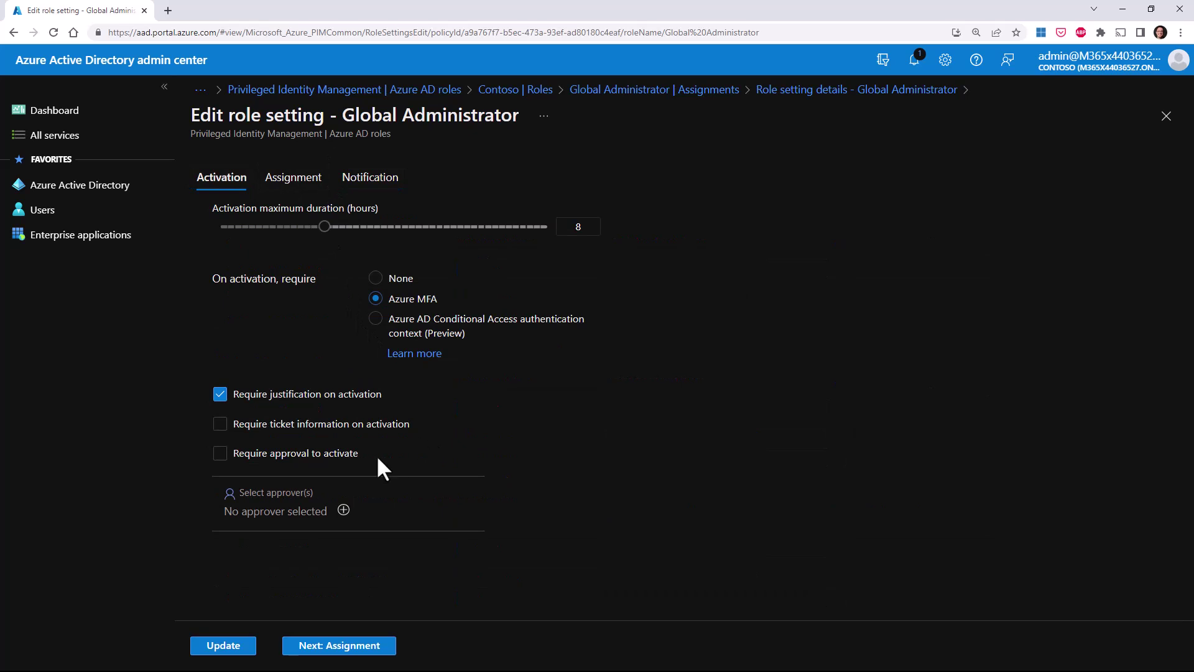
Step: Try requiring ticket information and approval for Global Administrator activation, and return to the roles list without saving
click(255, 424)
click(252, 453)
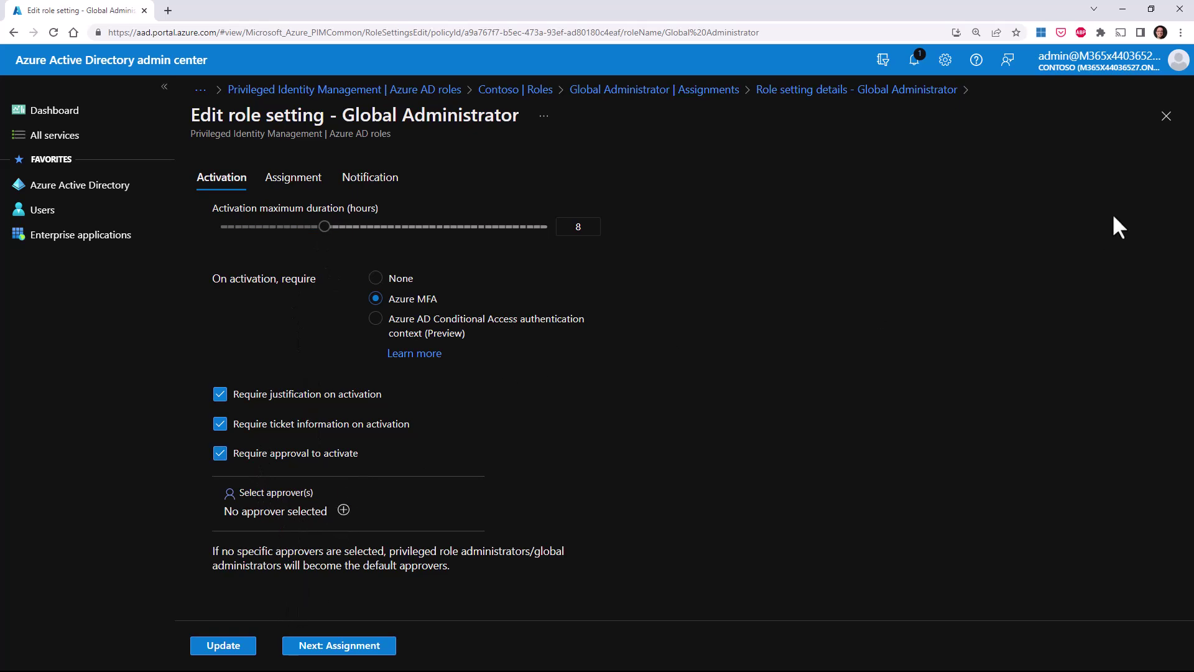
click(1166, 117)
click(1163, 127)
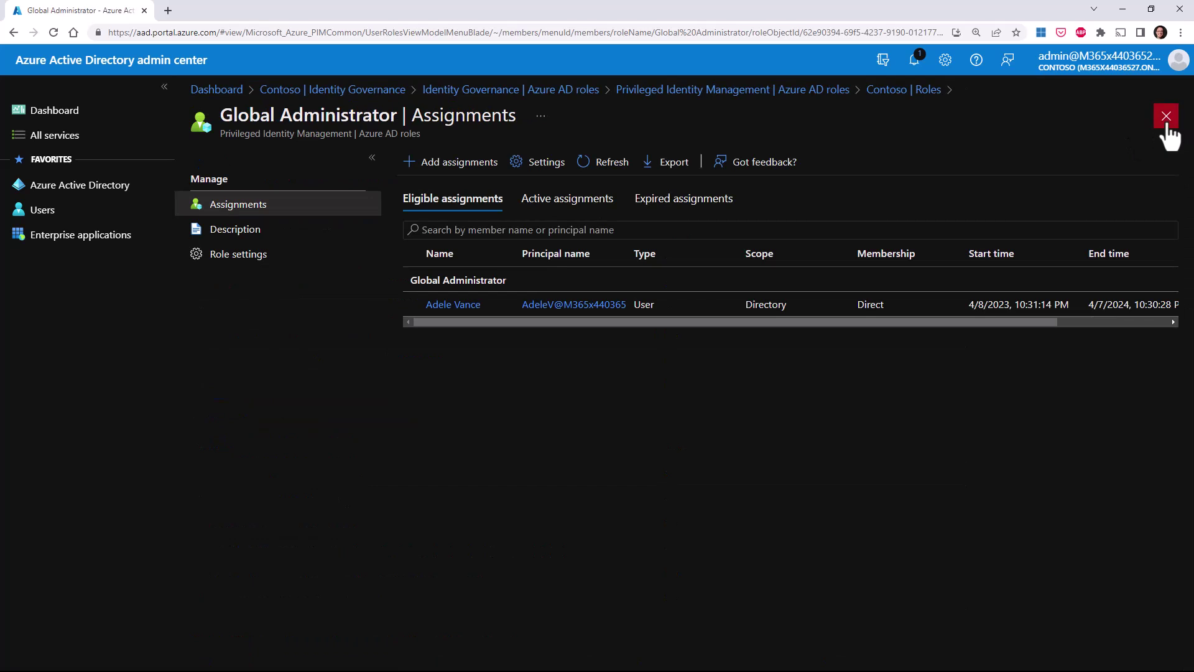
click(1168, 124)
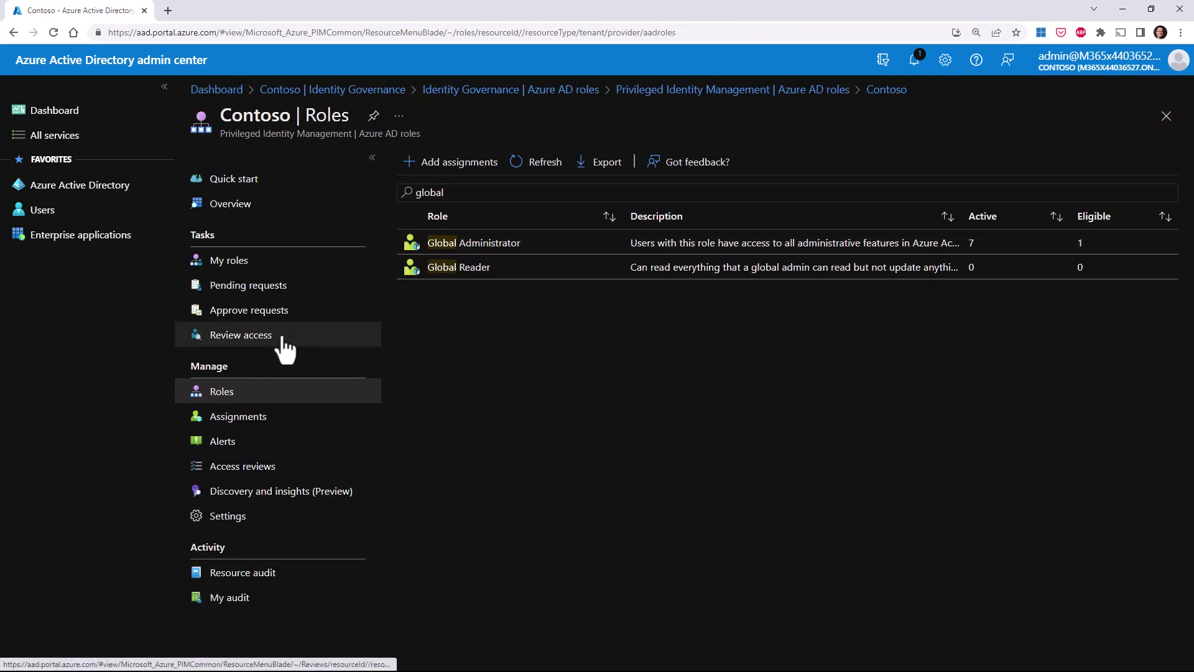
Step: Begin a new access review for Azure AD roles named "Global Admin Review" with a quarterly frequency
click(269, 468)
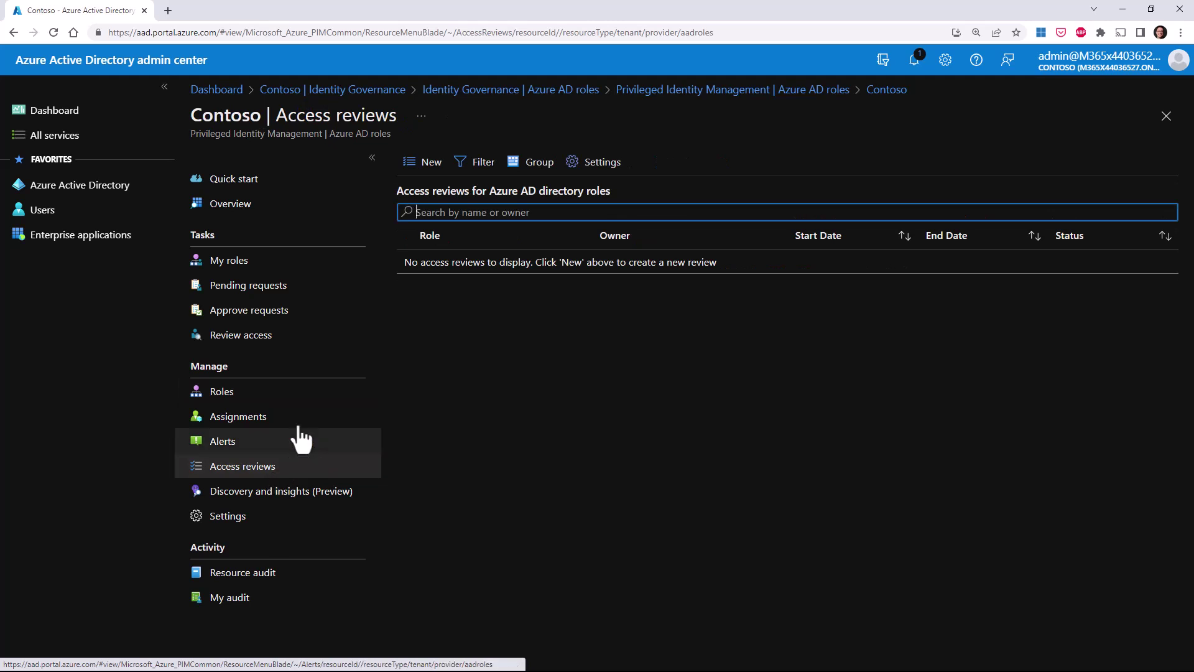
click(429, 163)
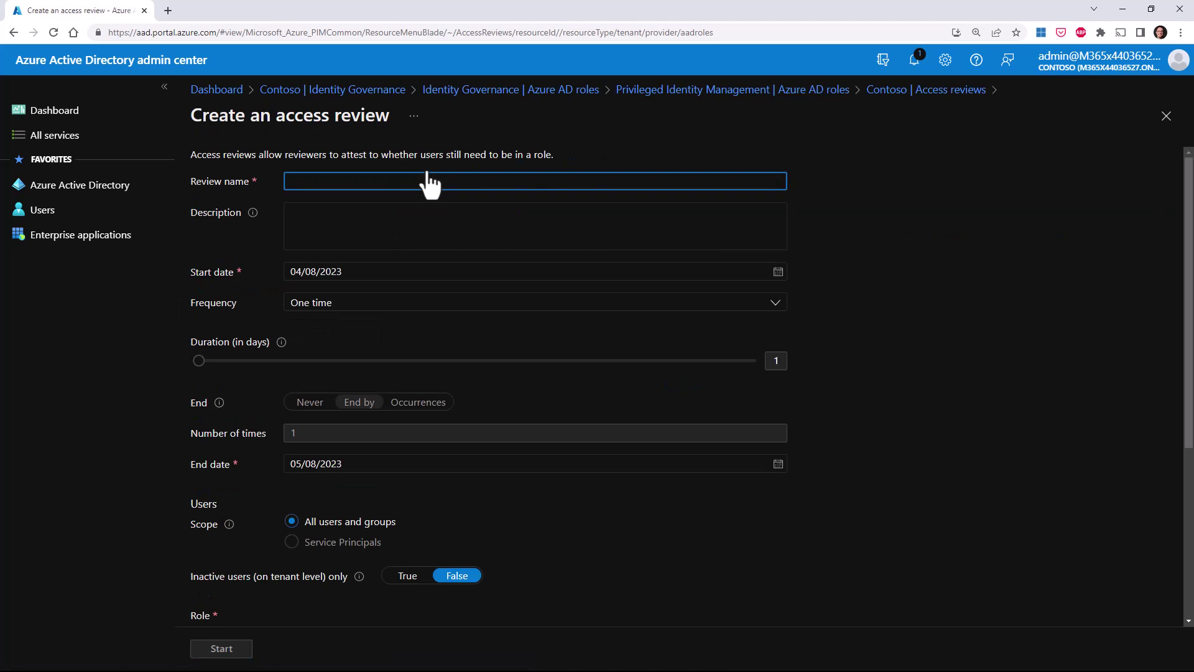
text(Global Admin Review)
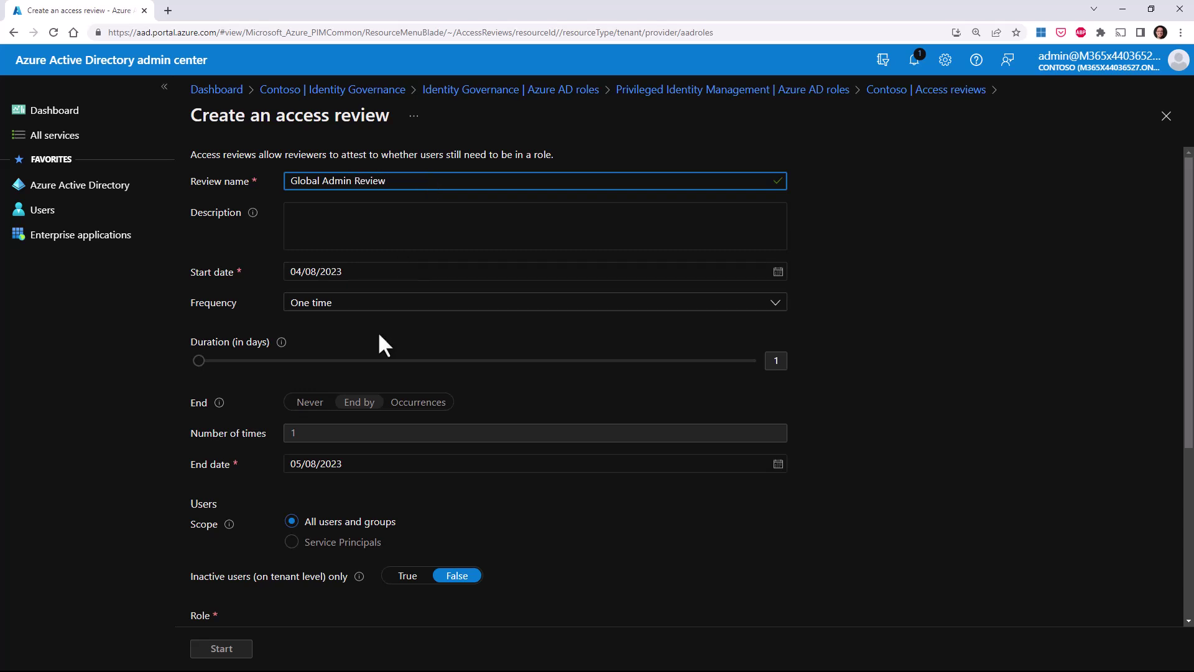
click(366, 307)
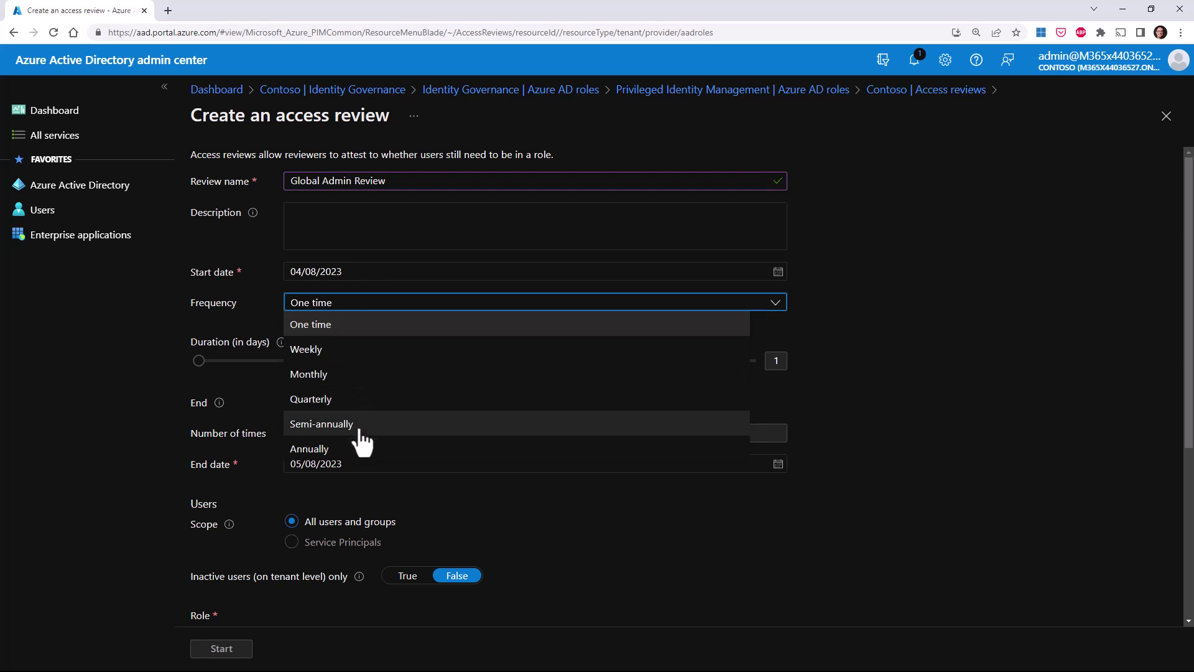
click(350, 400)
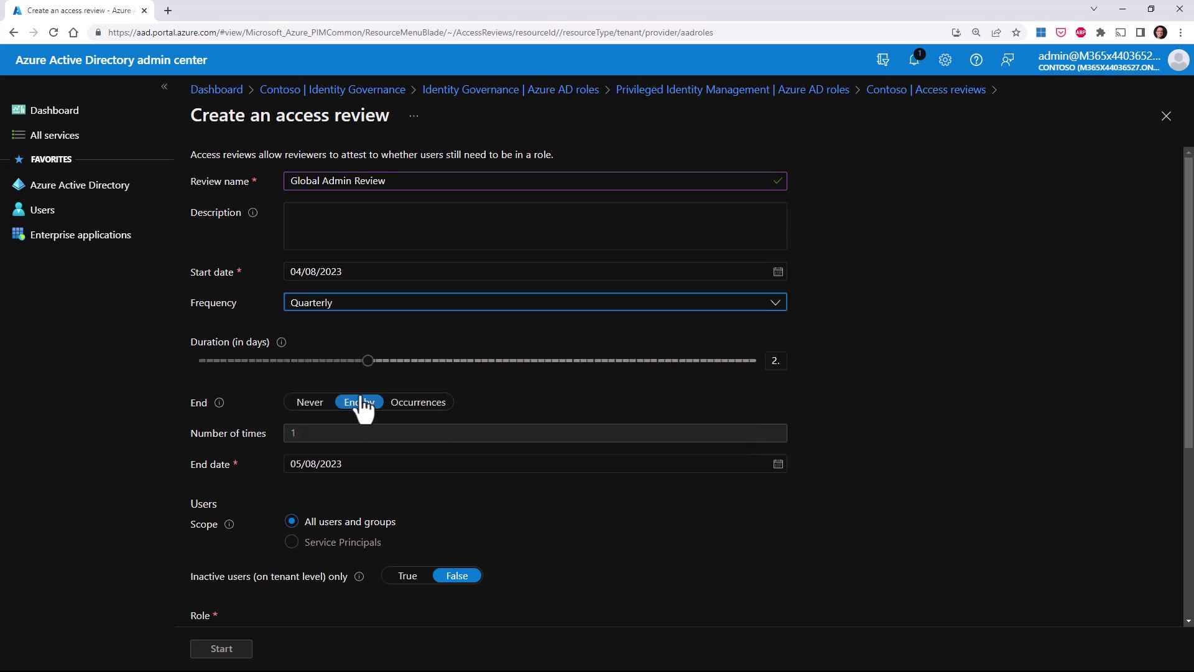
Step: Find the Global Administrator role by searching for "global" and select it as the role under review
scroll(427, 392, down, 1)
scroll(415, 471, down, 2)
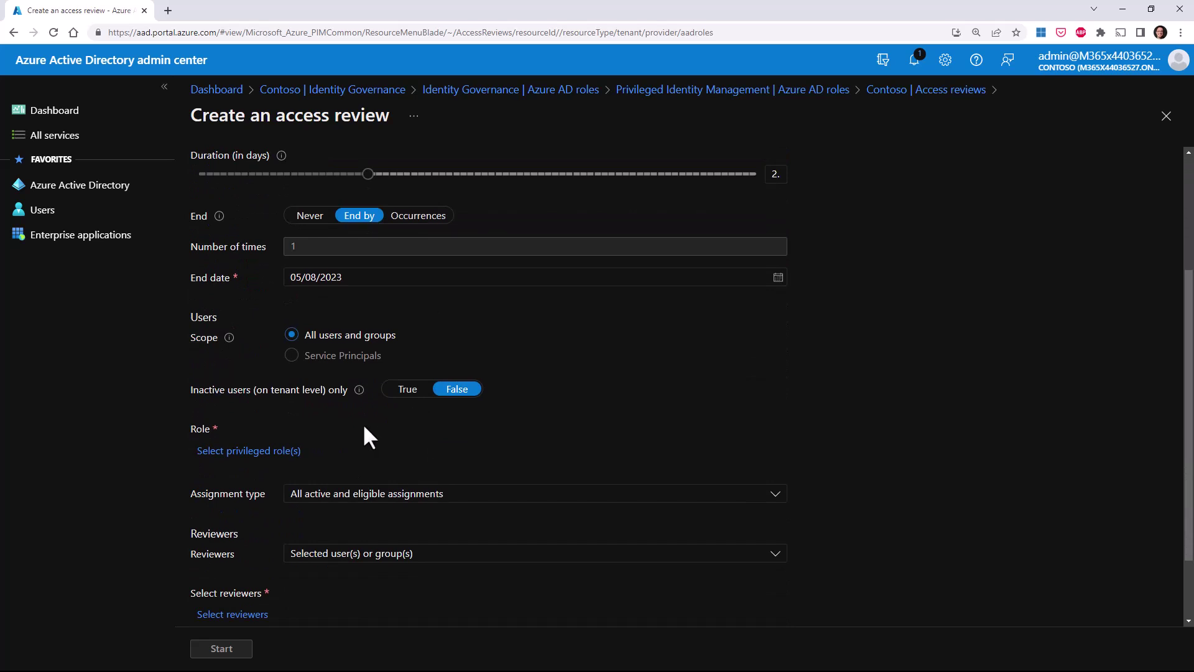
click(277, 452)
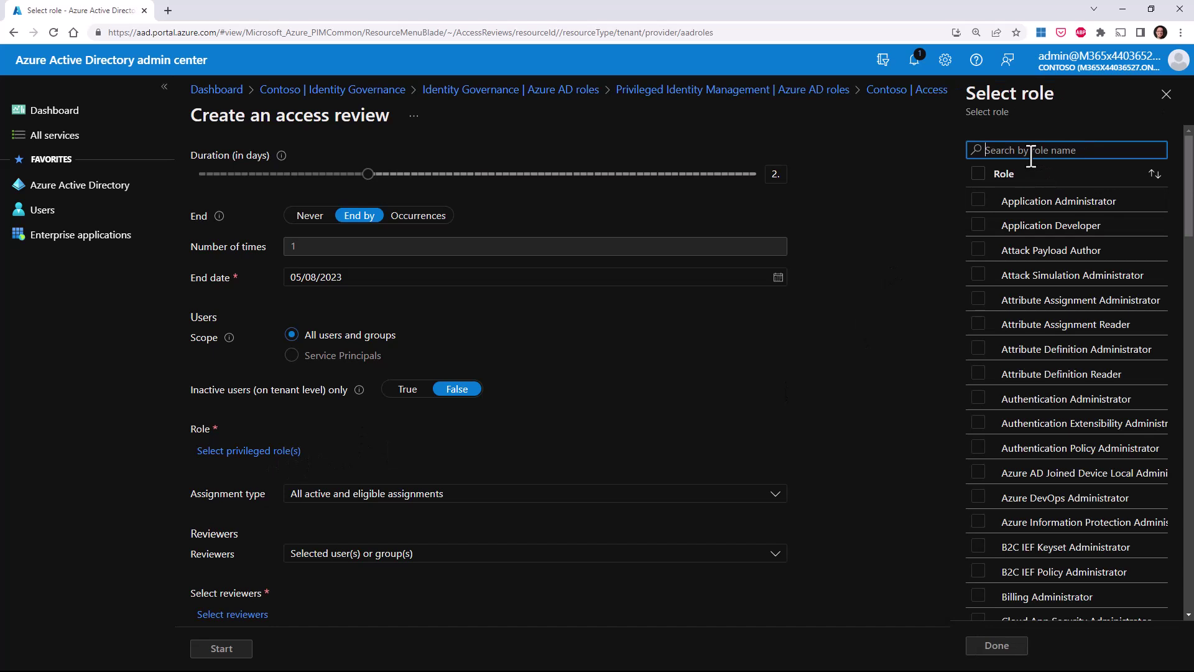
text(global)
click(988, 199)
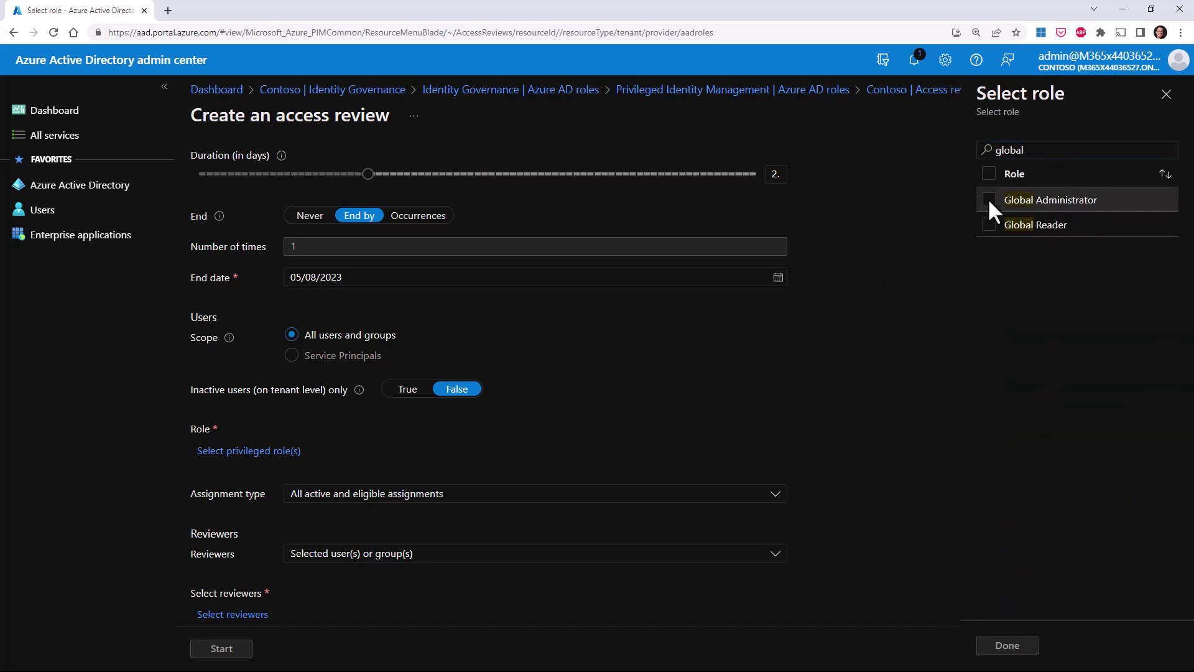
click(1008, 647)
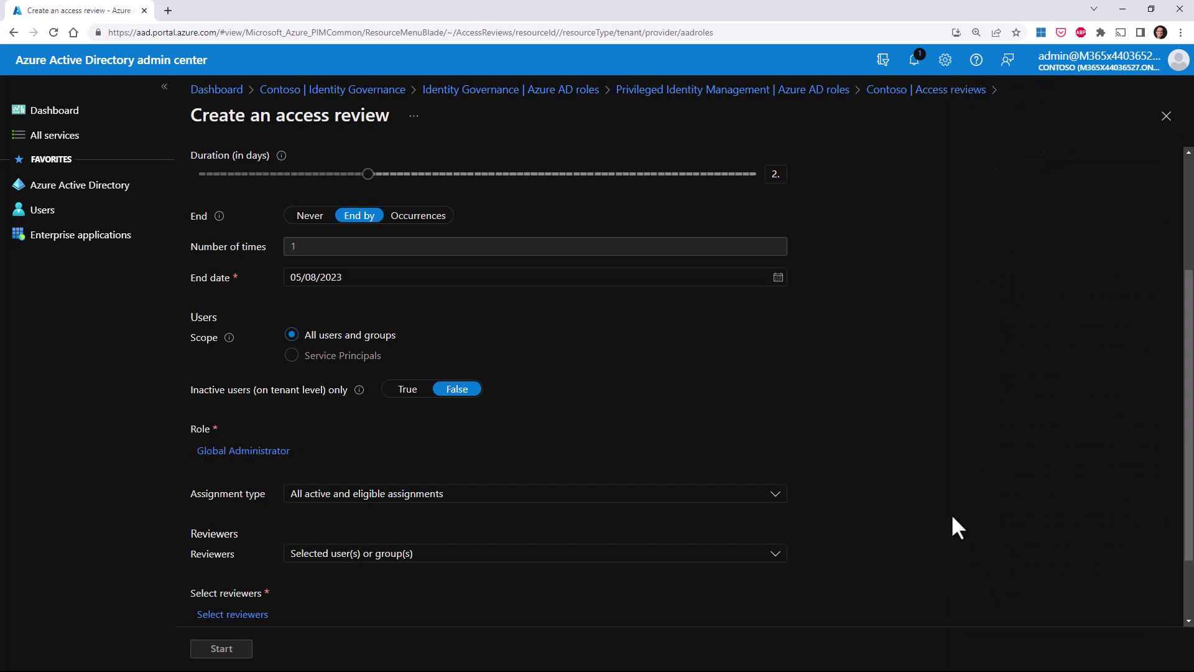
Step: Keep the assignment type at all active and eligible assignments and set the reviewers to Members (self)
scroll(924, 491, down, 2)
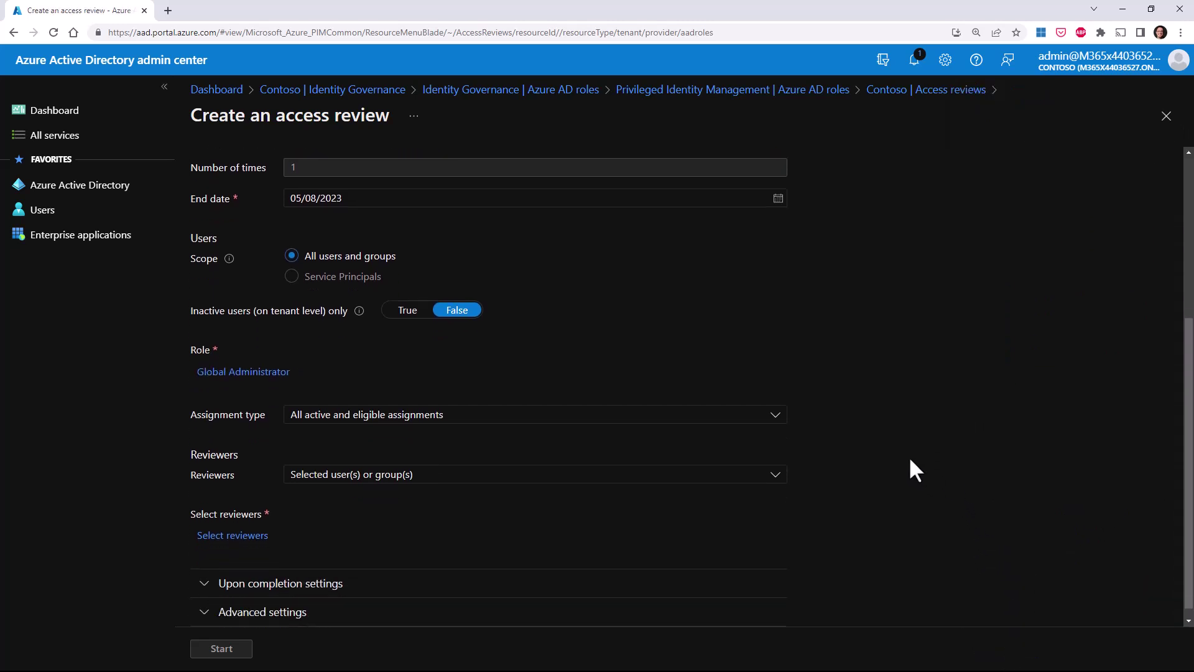
click(582, 410)
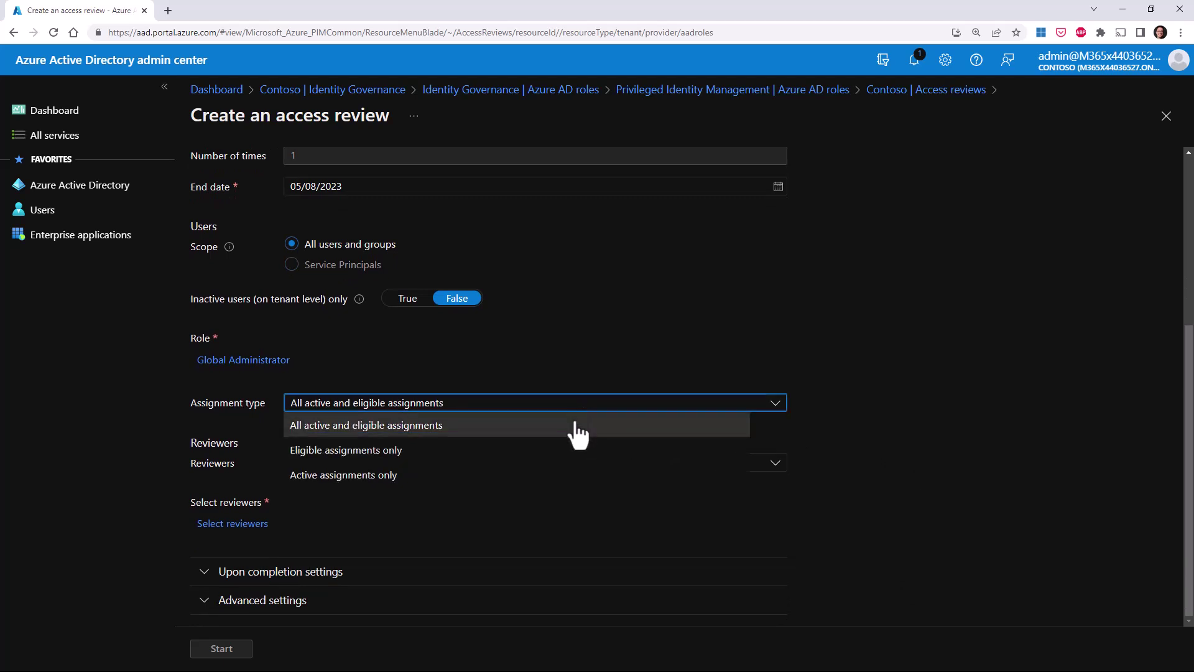
click(575, 431)
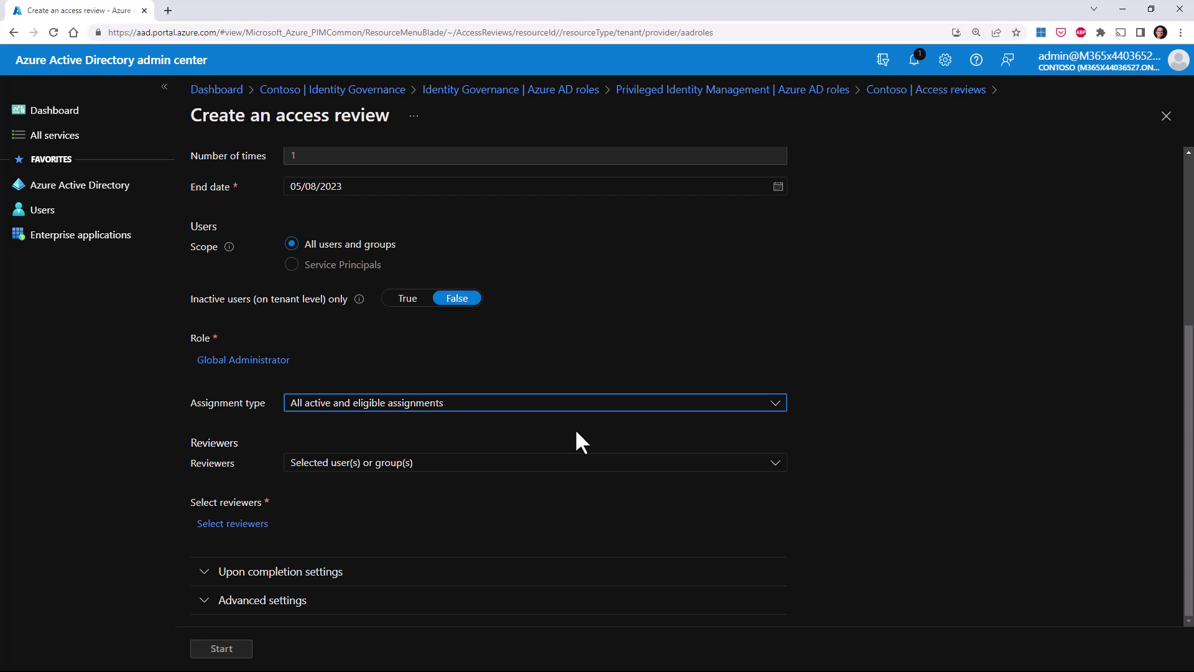
click(551, 463)
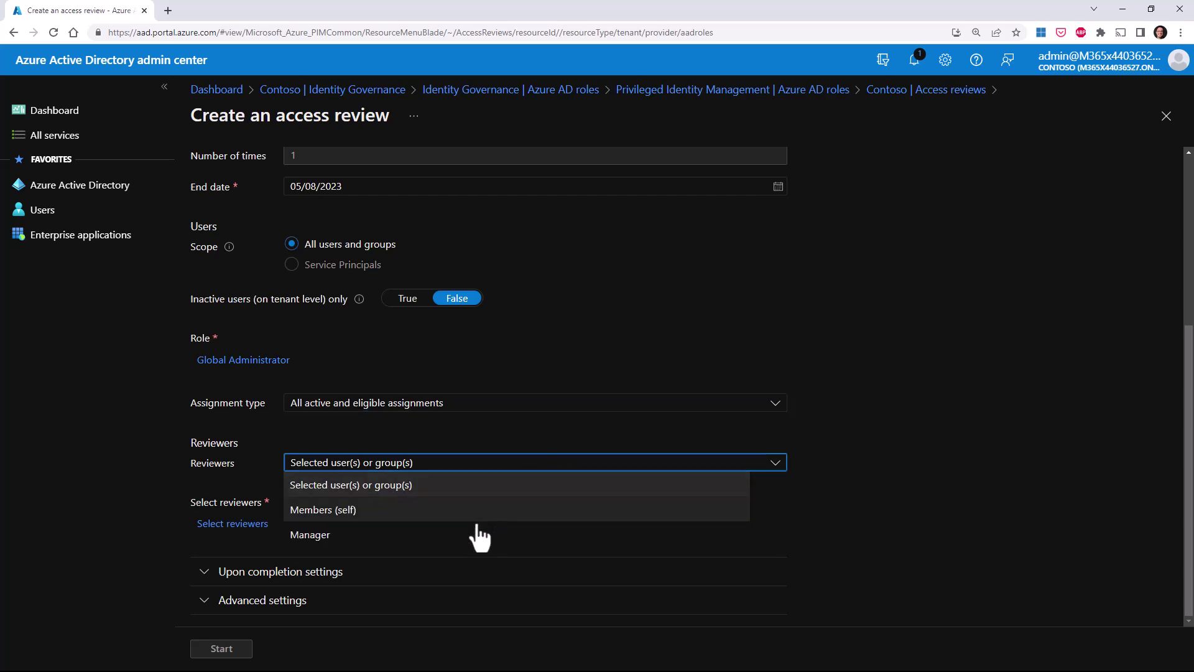
click(448, 510)
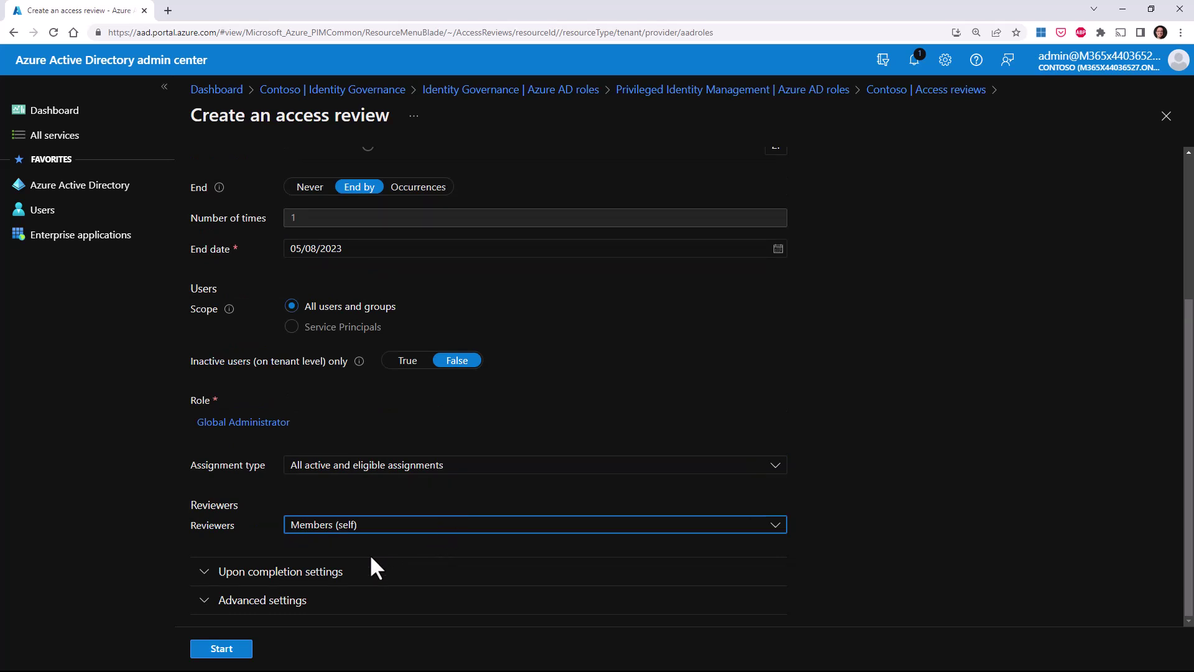
Step: Examine the review's completion and advanced settings, including the choices for reviewers who don't respond, and put the browser away
click(322, 599)
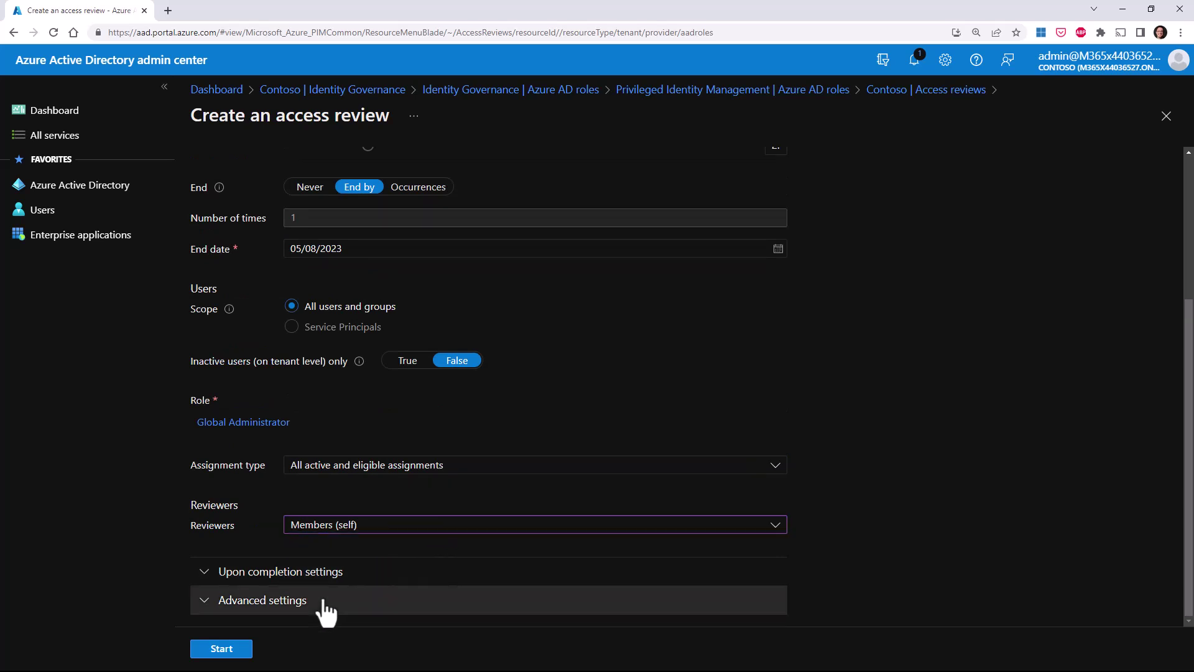
click(311, 571)
scroll(355, 535, down, 2)
scroll(382, 500, down, 1)
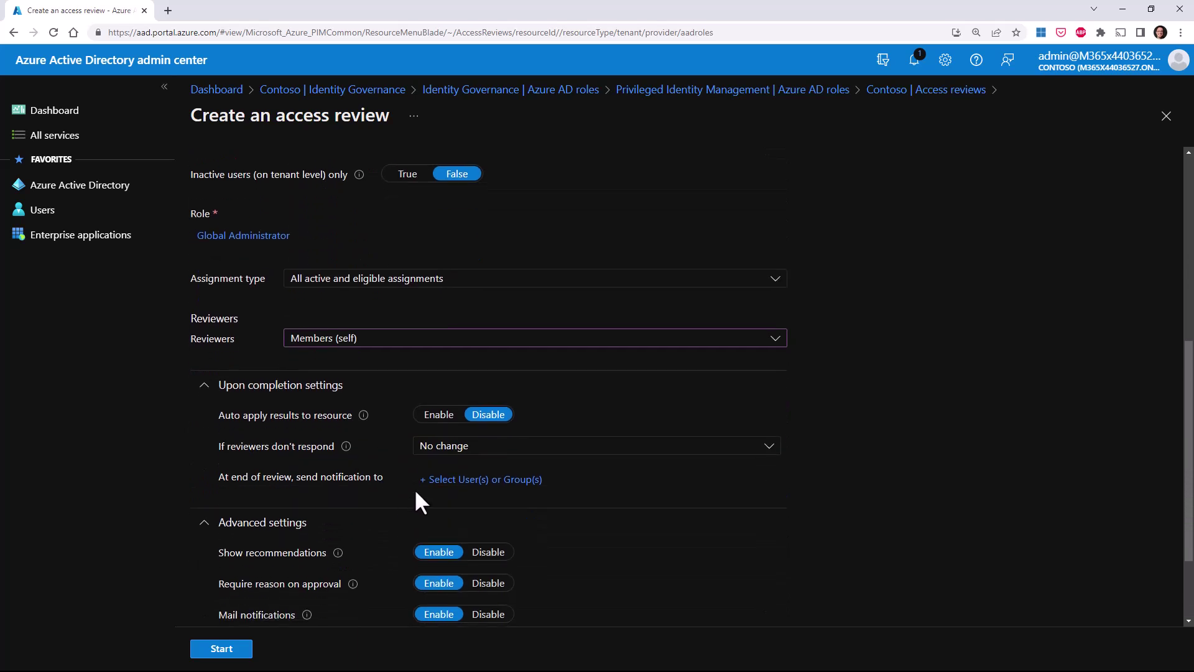
click(448, 453)
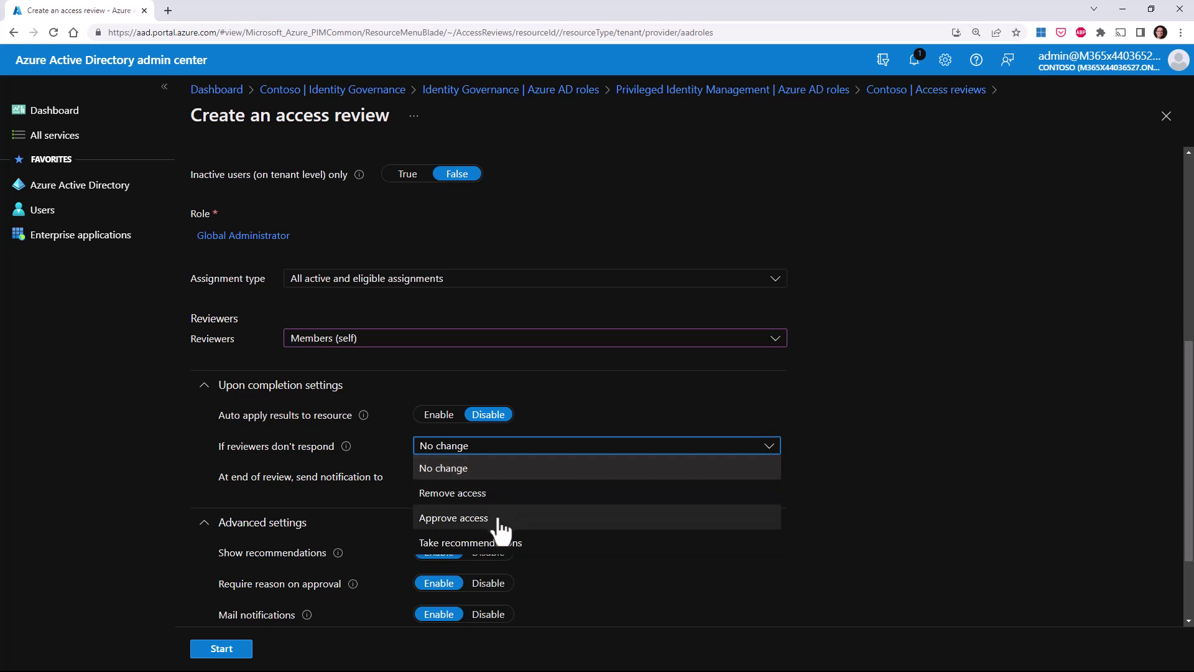
click(542, 412)
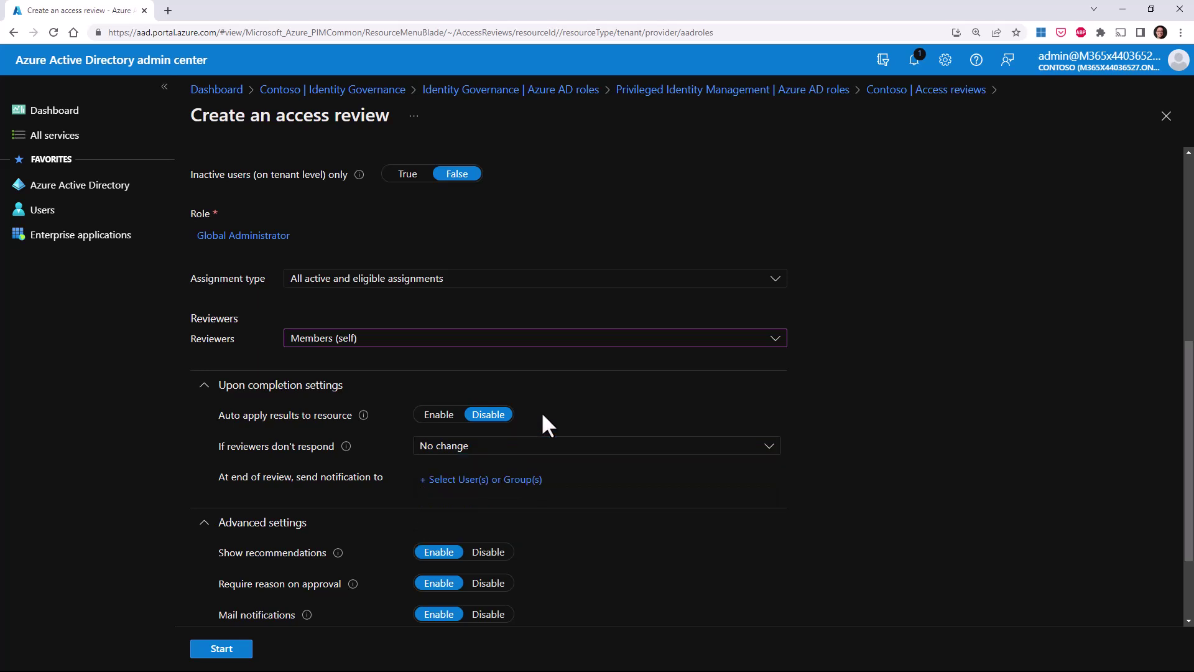
scroll(542, 413, down, 2)
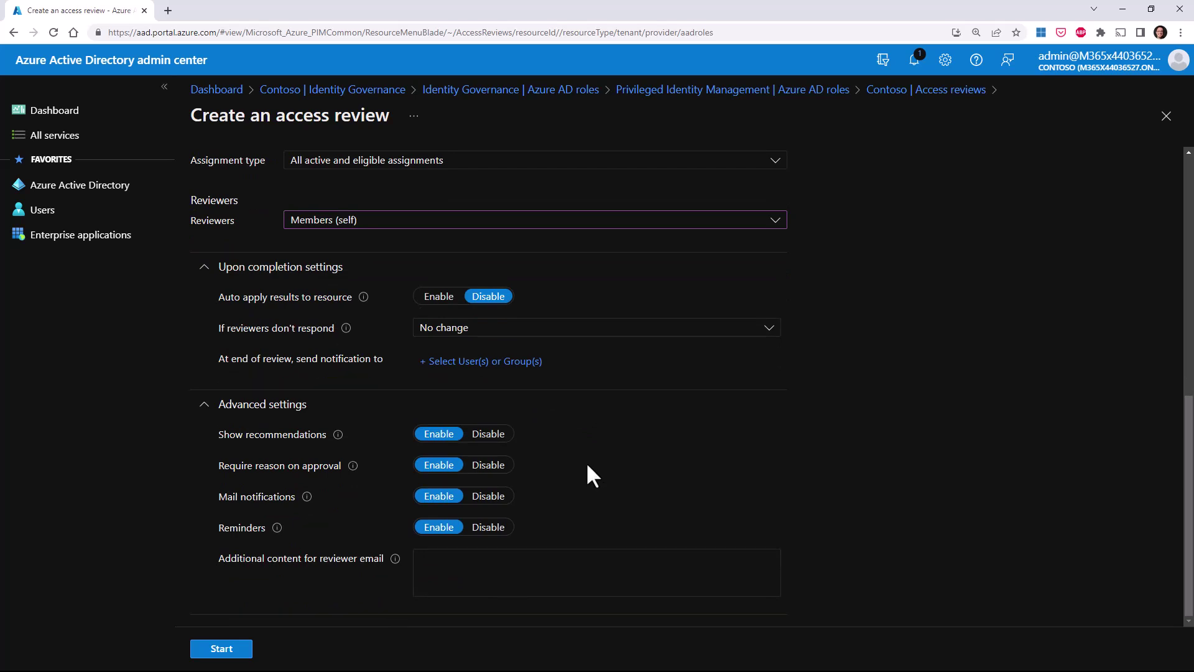
click(1121, 9)
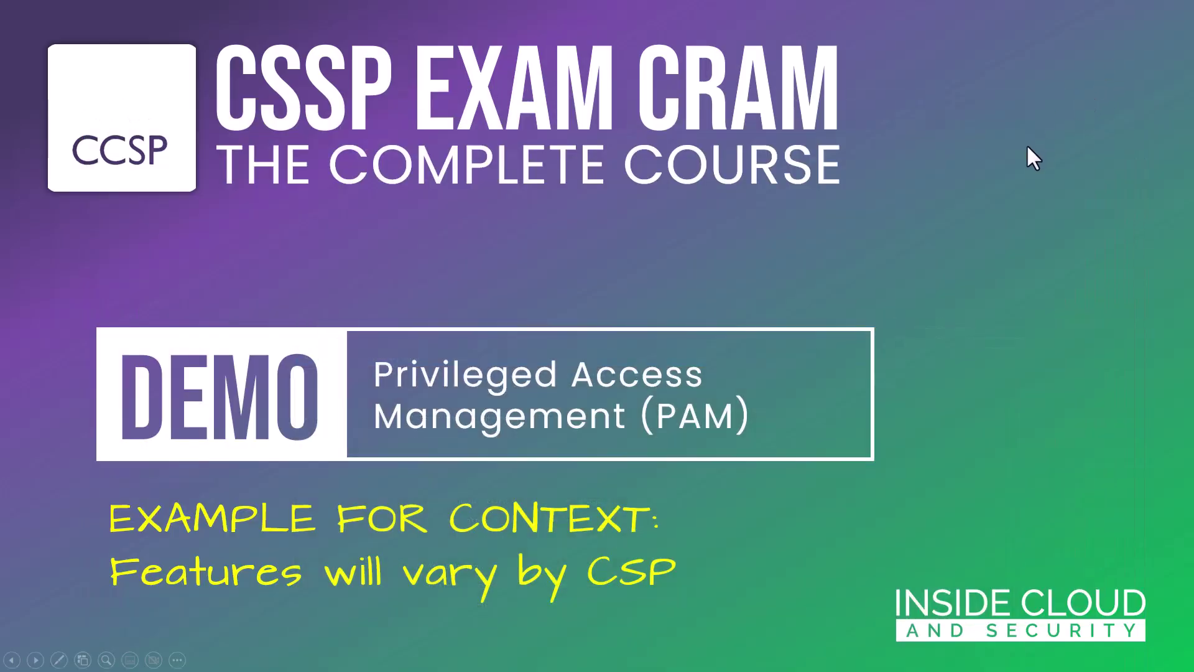
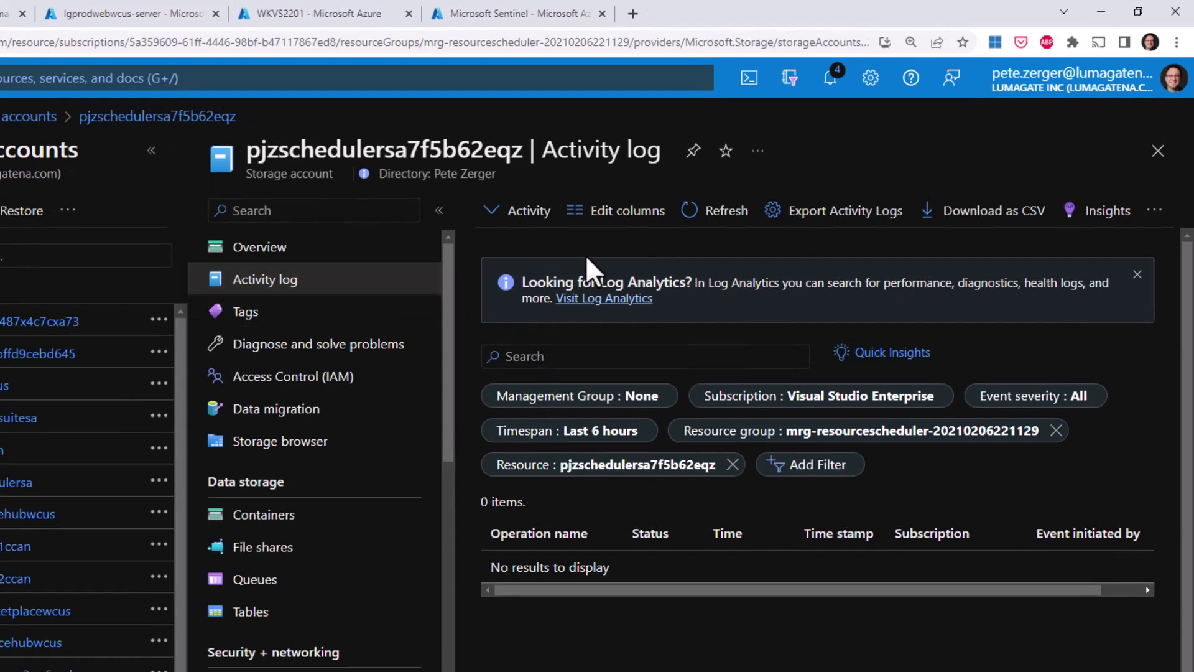
Step: Start a diagnostic setting for exporting the storage account's activity logs and examine the Log Analytics, storage account, event hub and partner destination options
click(935, 212)
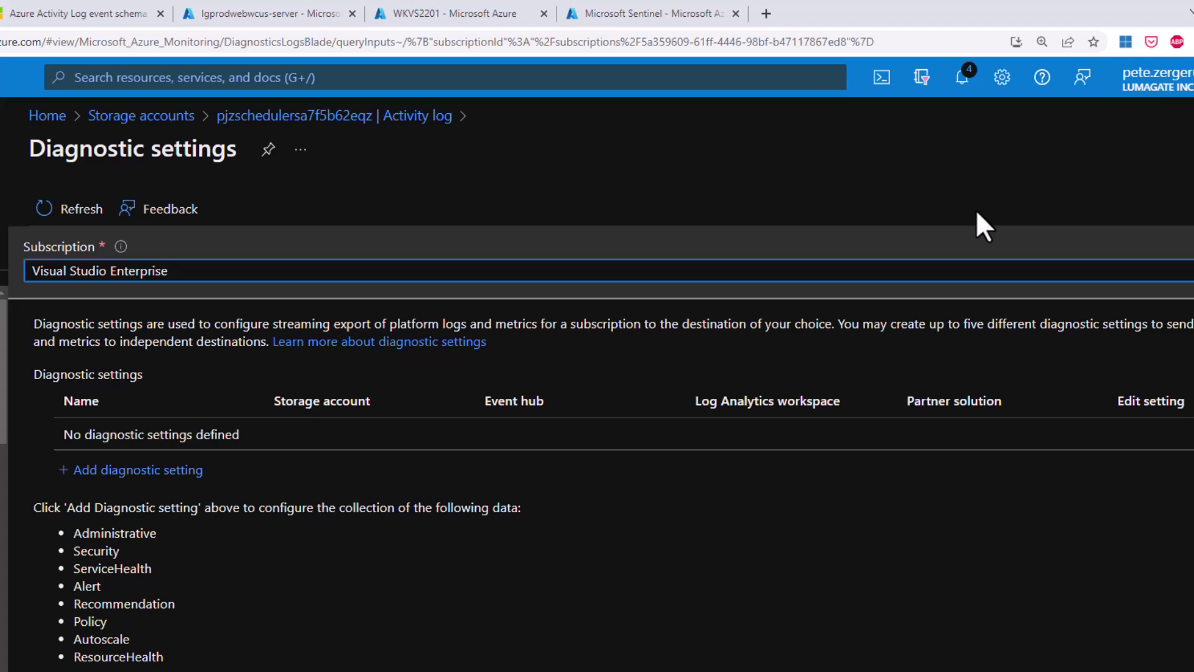
click(182, 471)
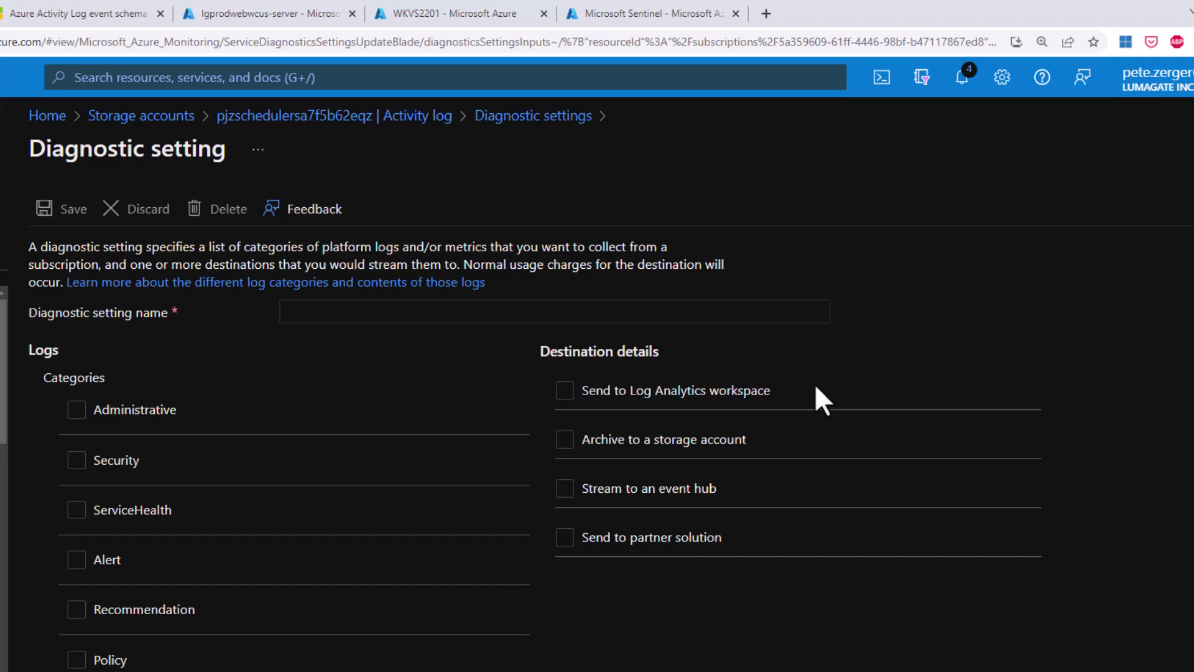
click(738, 447)
click(733, 438)
click(714, 402)
click(710, 401)
click(671, 486)
click(673, 496)
click(681, 537)
click(680, 539)
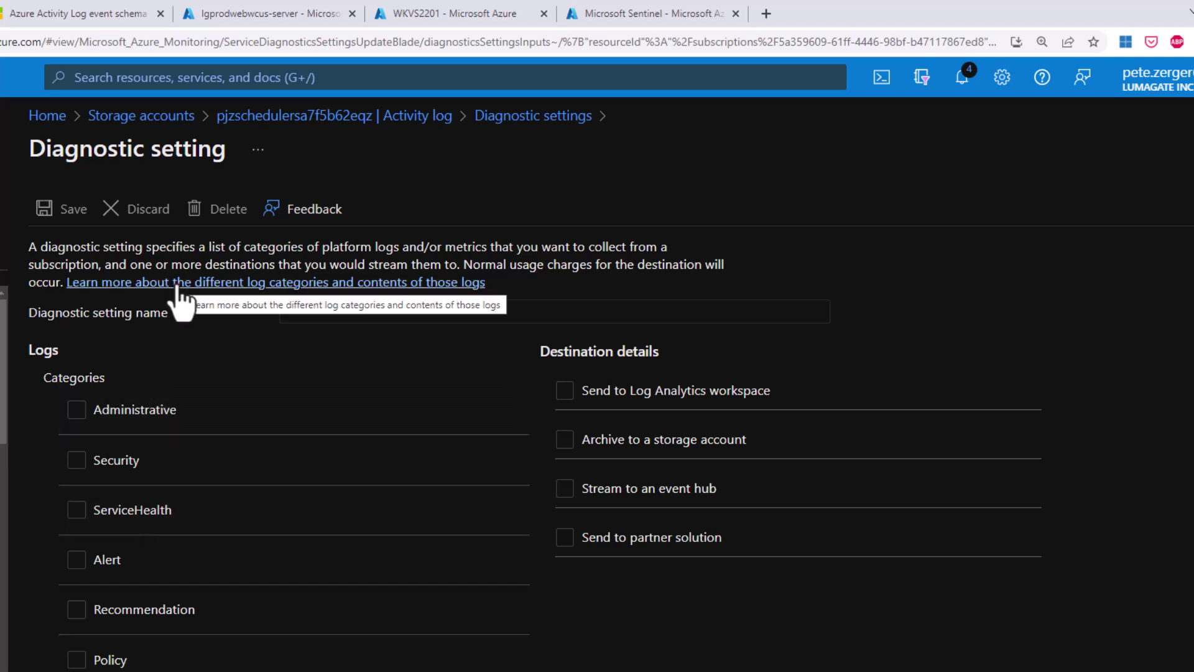
Step: Read the activity log category descriptions in the Azure Activity Log event schema article at 125% zoom
click(66, 16)
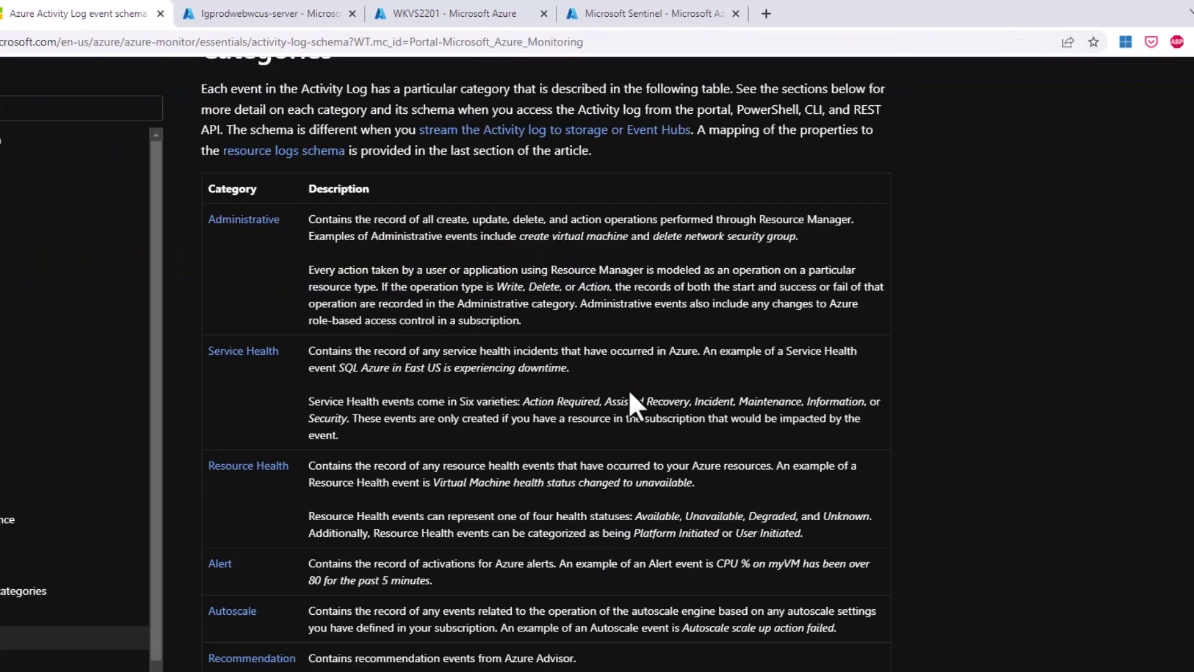
key(ctrl+plus)
key(ctrl+plus)
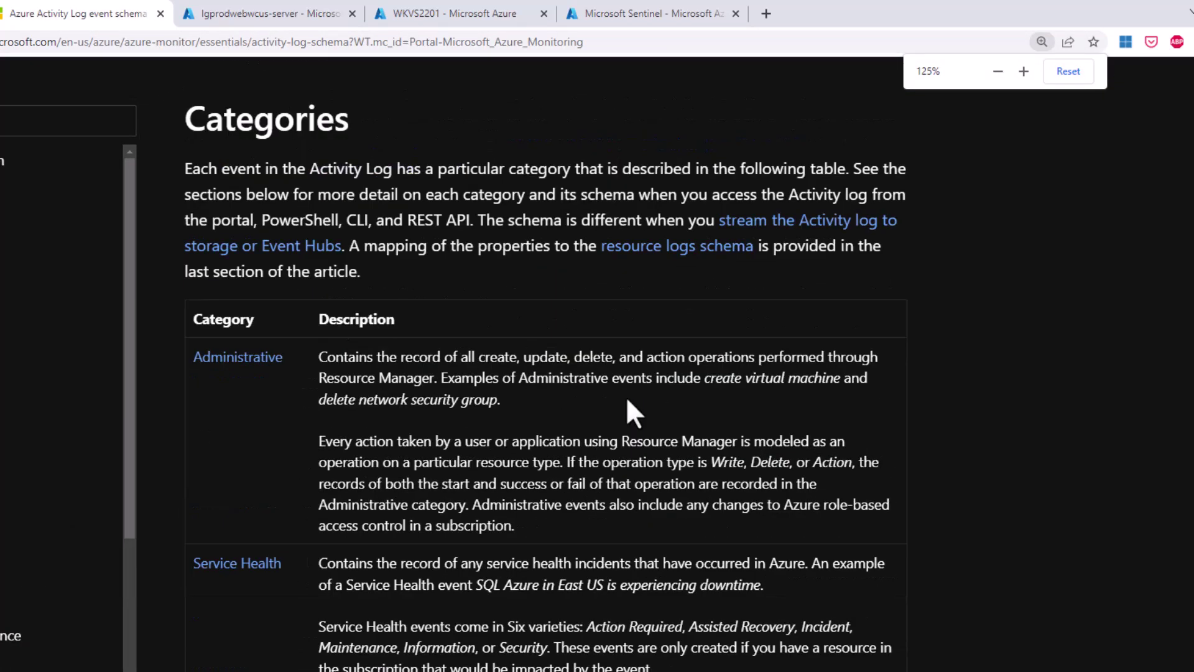
scroll(625, 398, down, 4)
scroll(628, 407, down, 2)
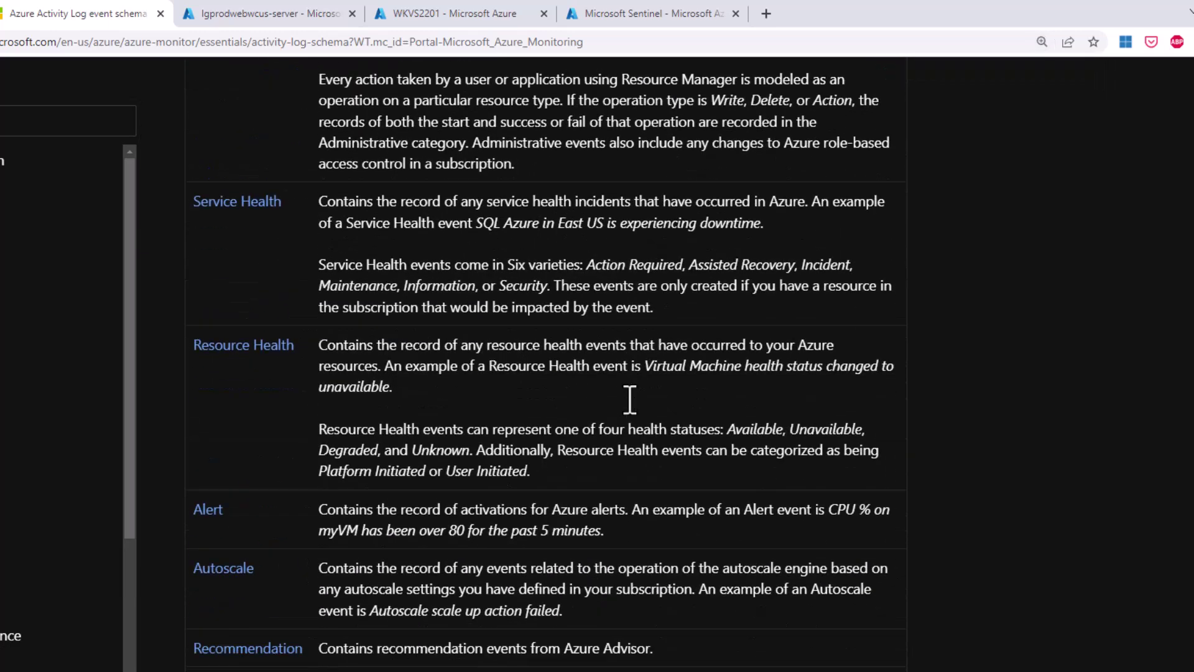
Step: Leave the storage account's diagnostic setting and examine the account's redundancy configuration, including its primary and secondary regions
click(0, 13)
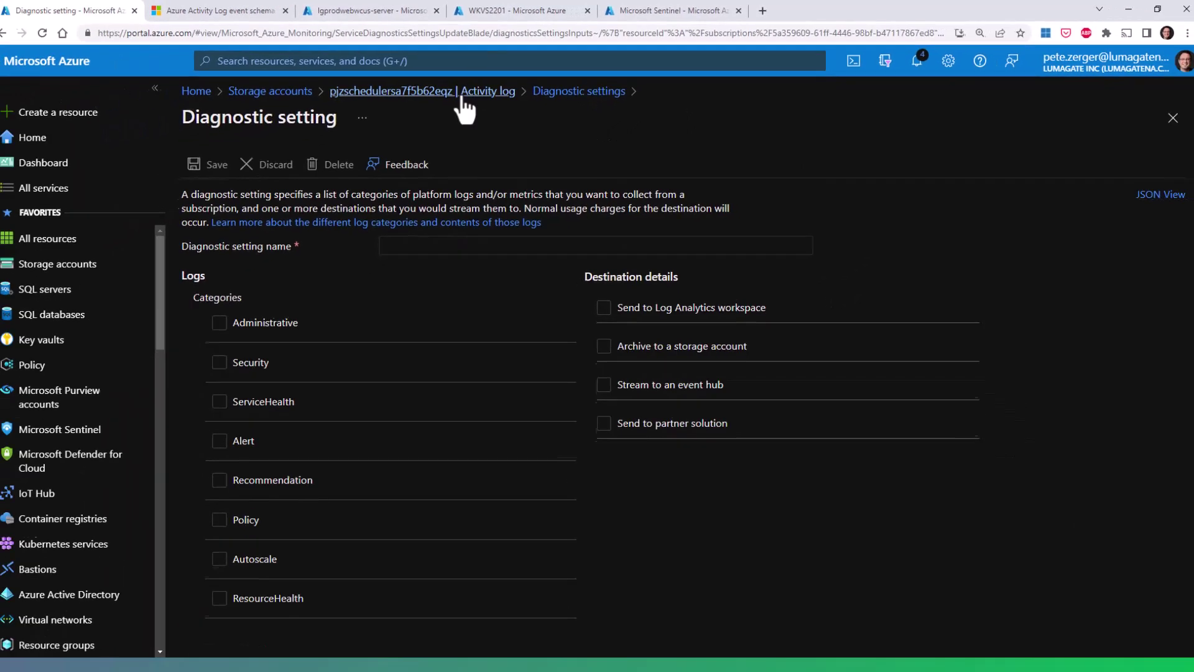
click(464, 92)
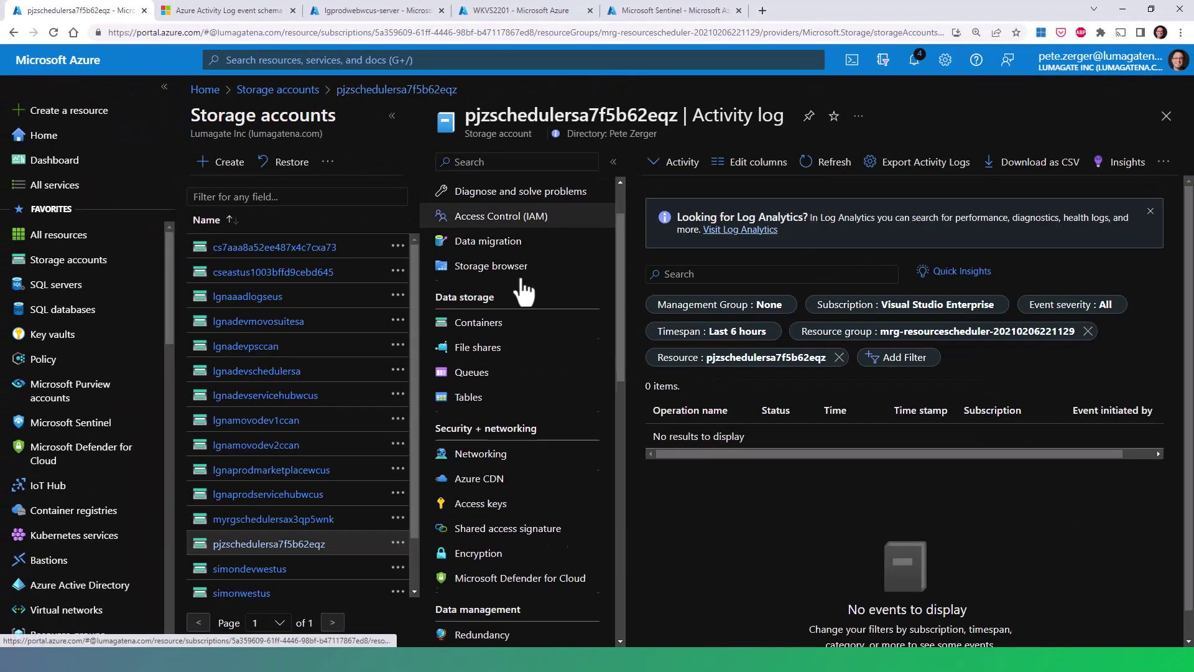
scroll(522, 292, down, 4)
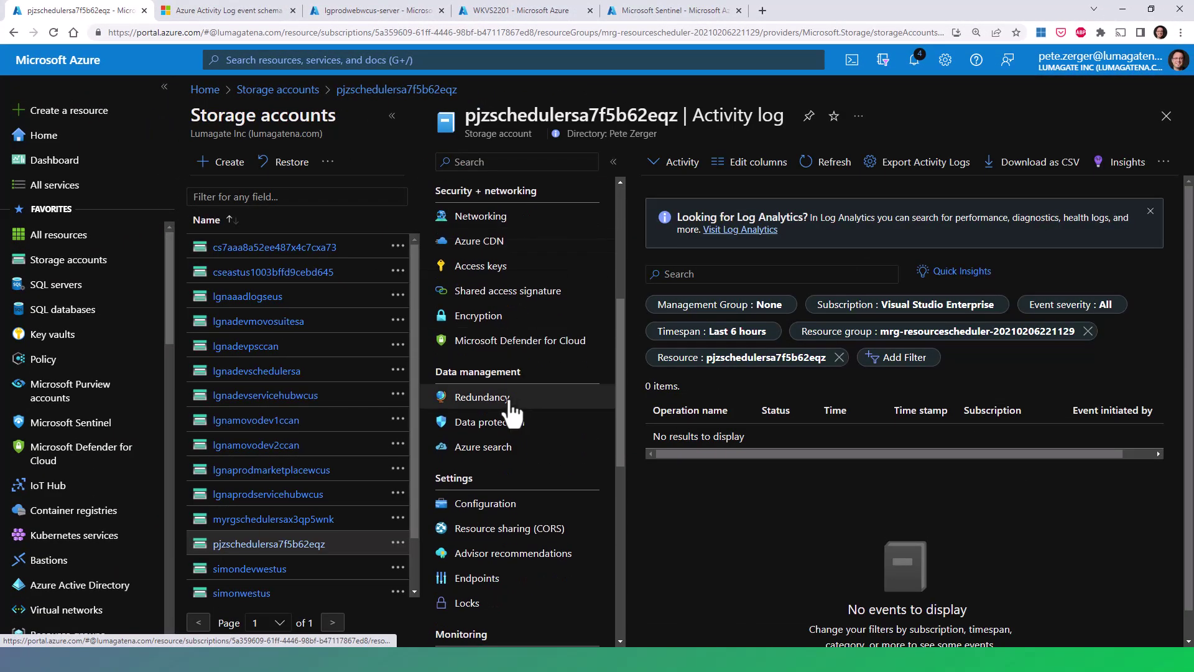
click(482, 397)
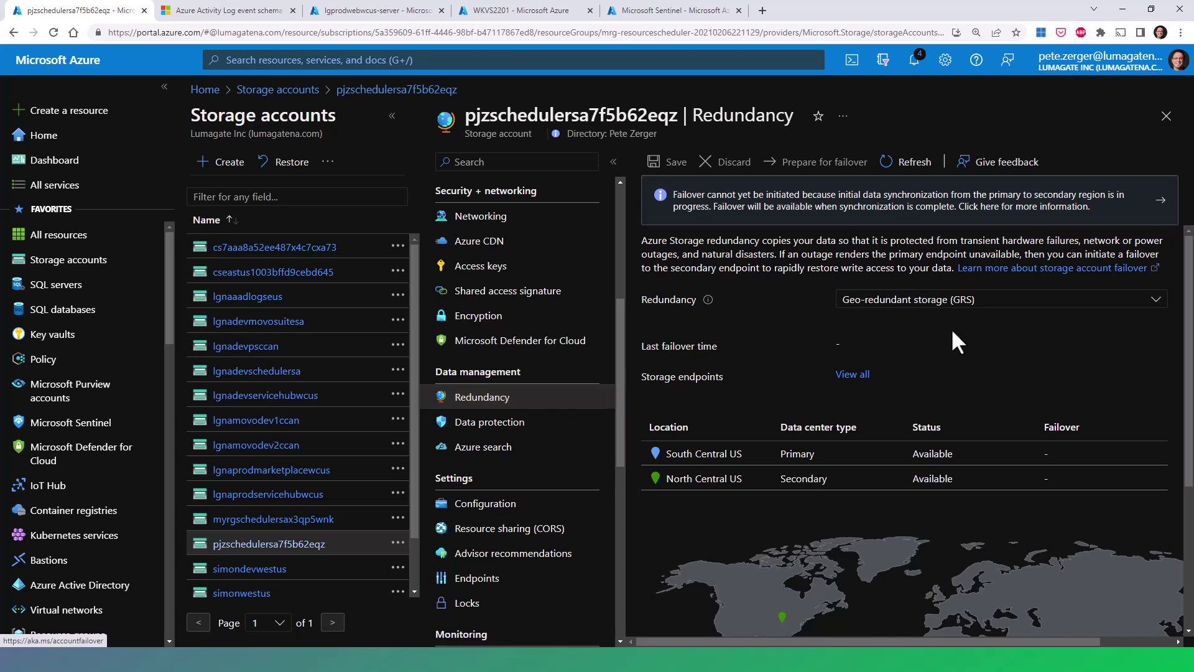
scroll(928, 321, down, 2)
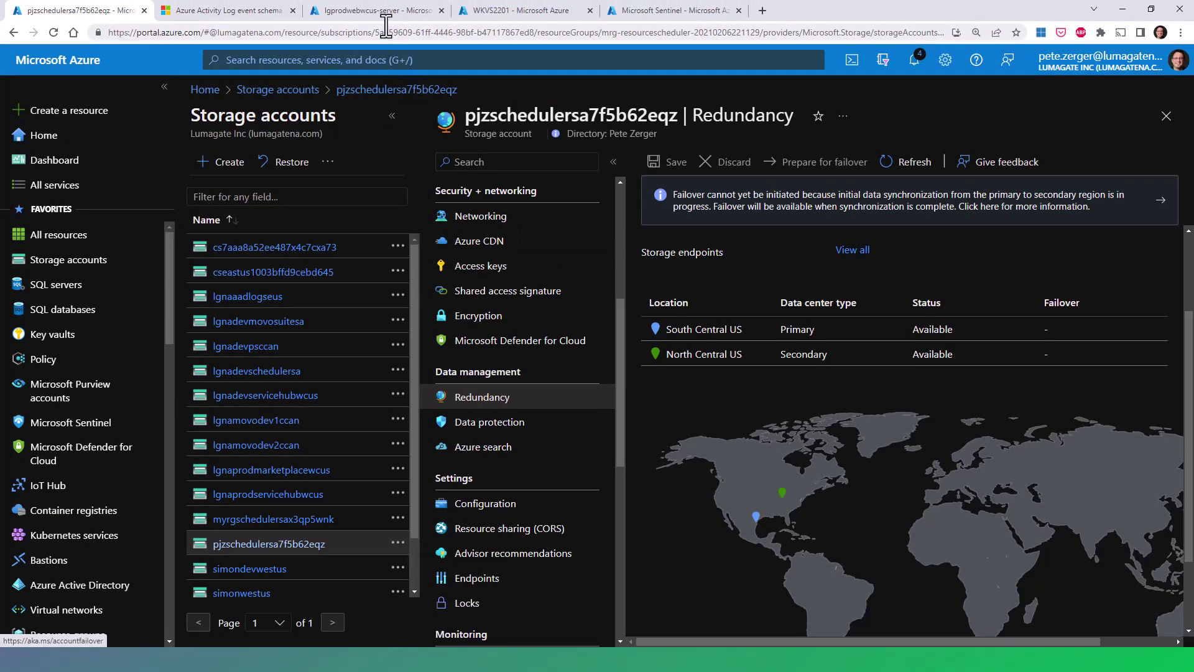
Step: Start a diagnostic setting for exporting the activity log of lgprodwebwcus-server and review its log categories and destinations
click(383, 13)
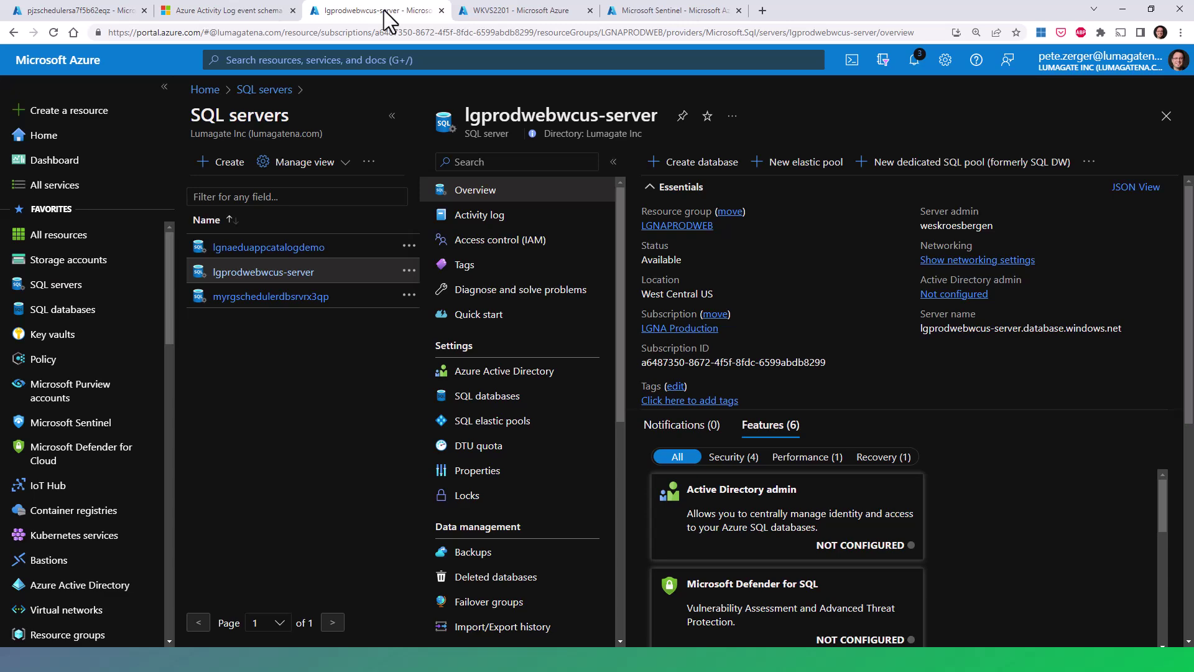
click(486, 217)
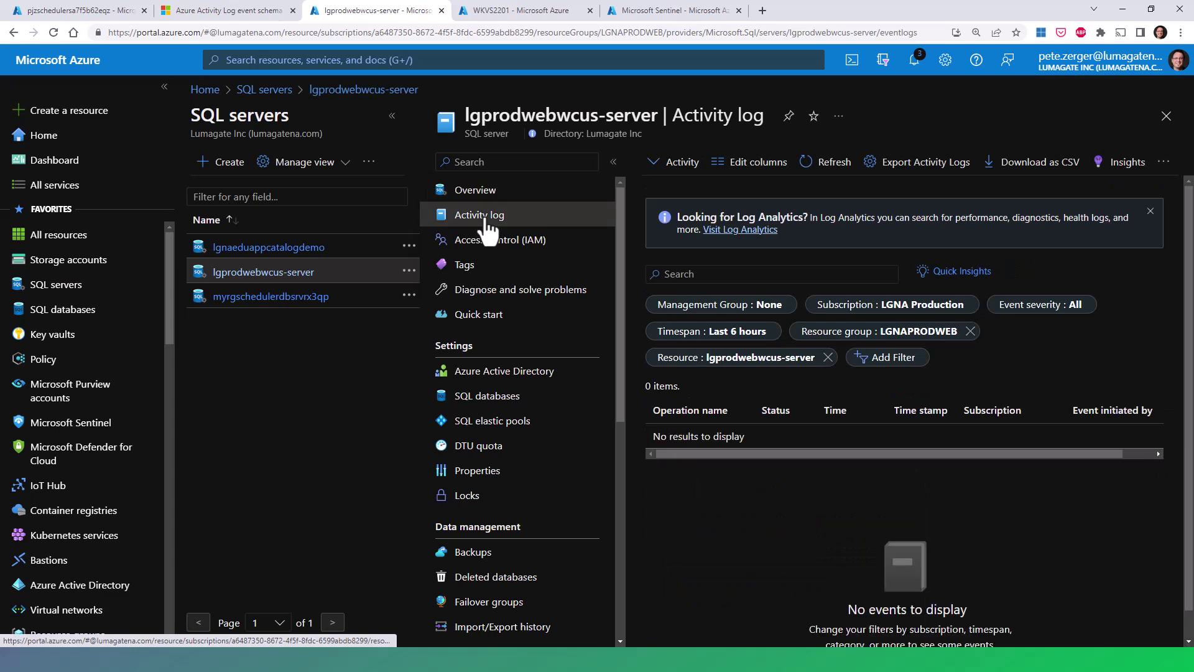
click(903, 179)
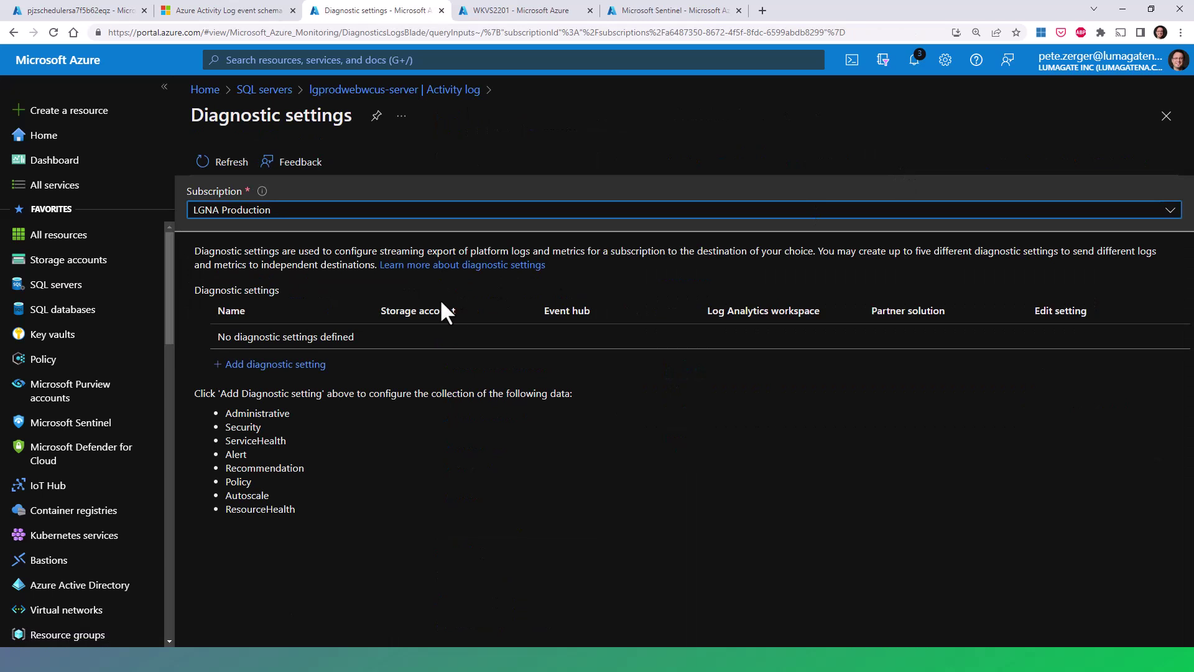
click(314, 366)
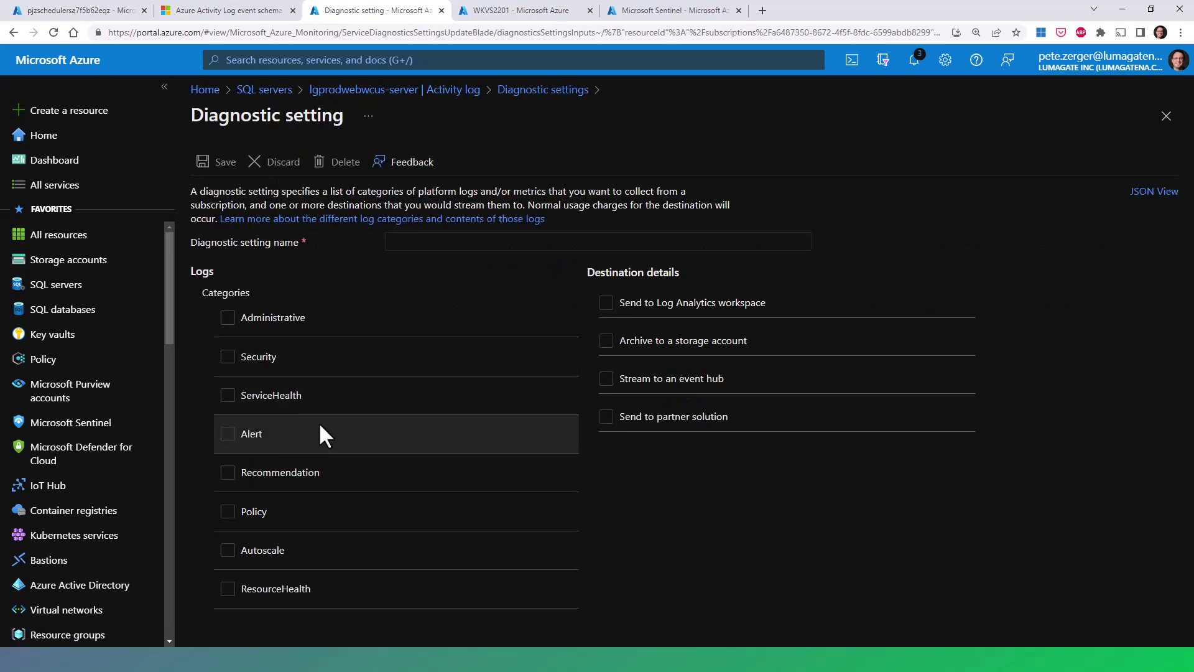
click(660, 348)
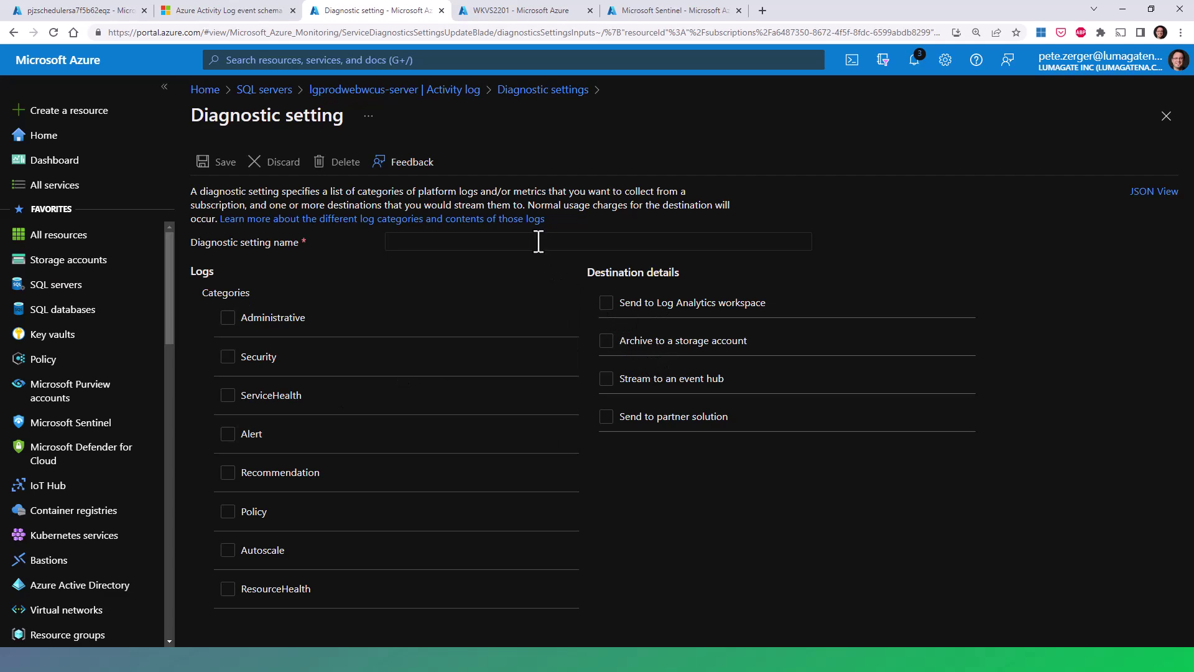
Step: Show the activity log of the WKVS2201 virtual machine
click(502, 10)
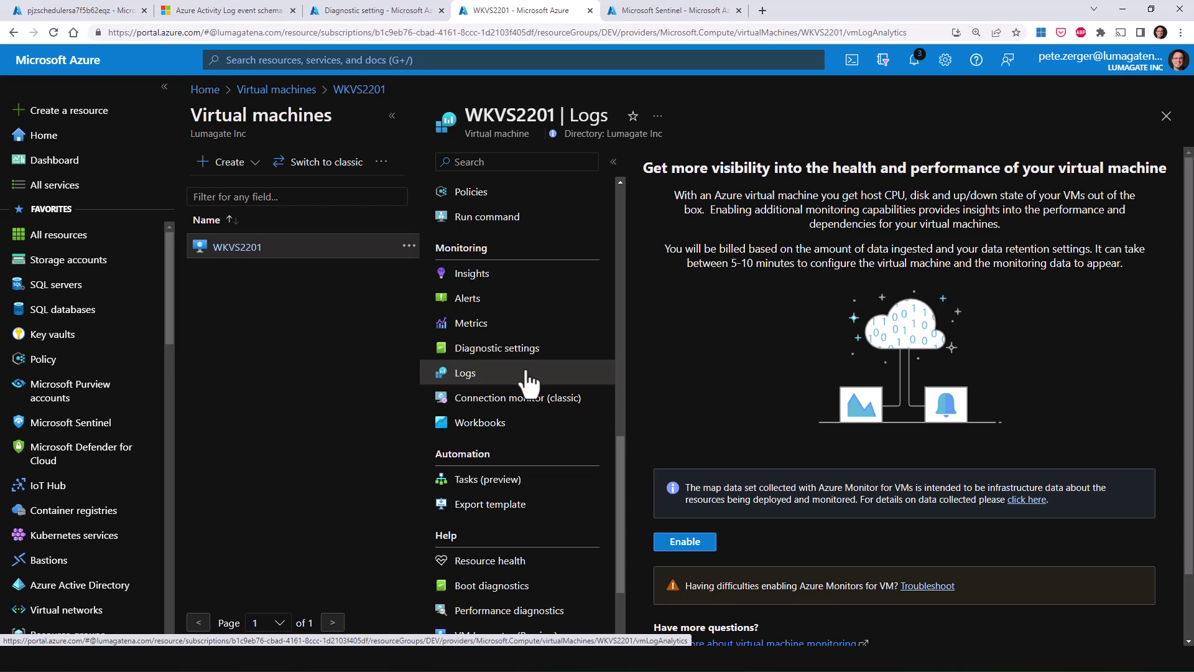
drag(619, 461, 596, 186)
click(536, 216)
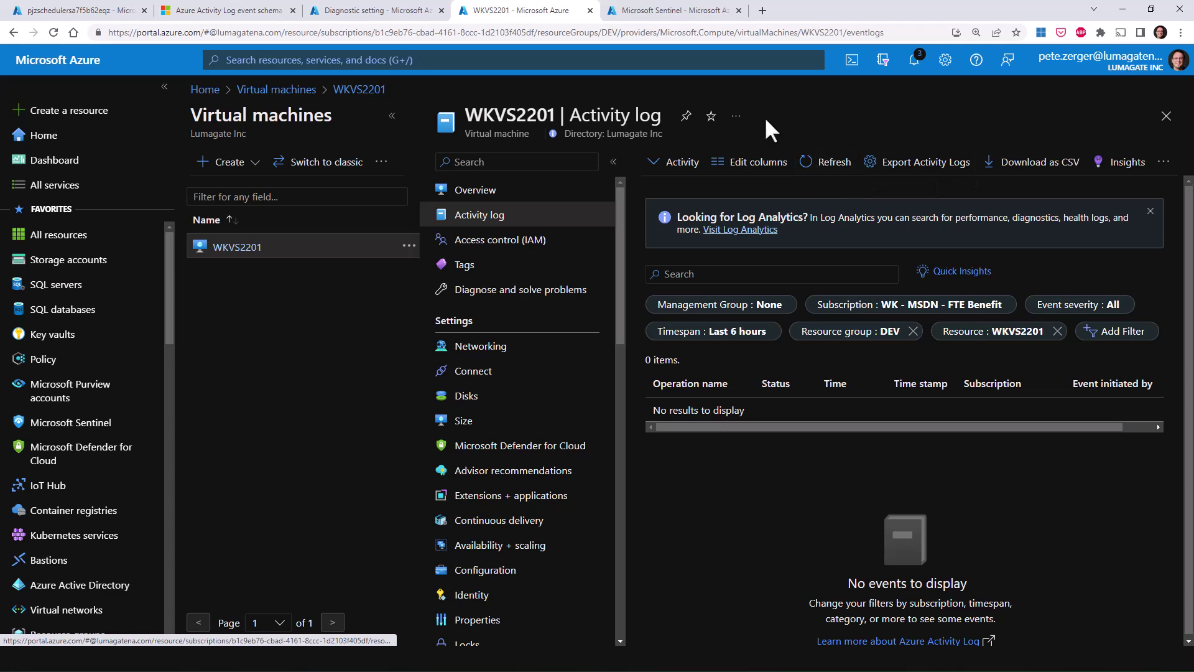
Step: Search the data connectors of the sentinel-demo workspace in Microsoft Sentinel for "windows"
click(678, 10)
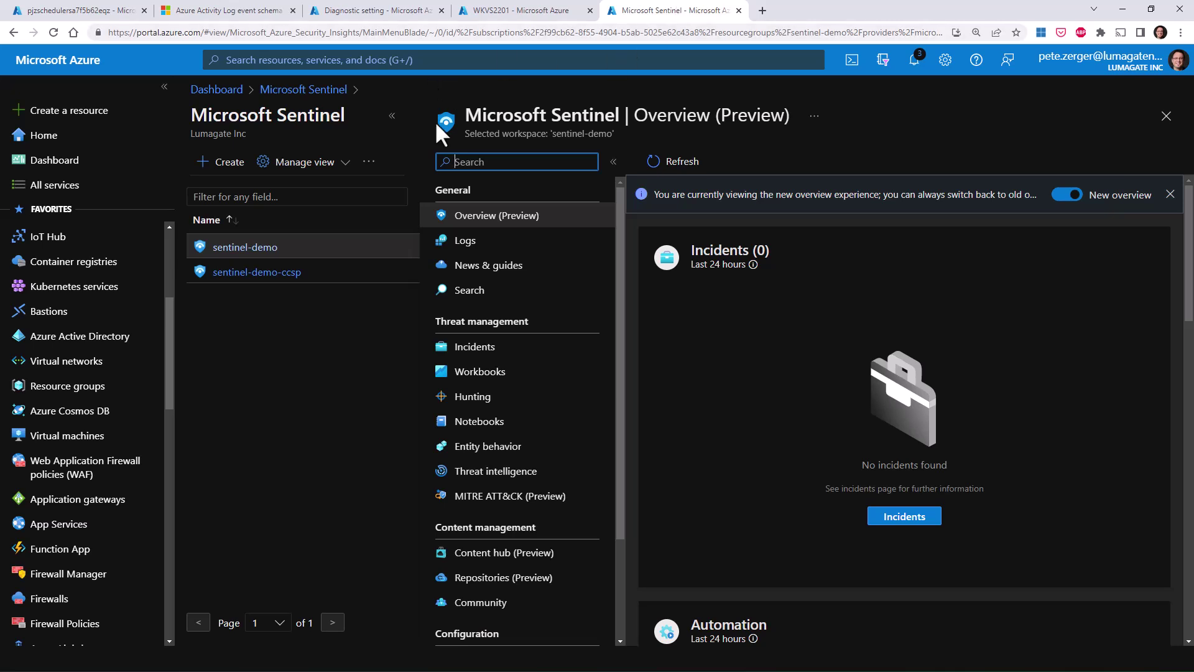
scroll(517, 433, down, 1)
scroll(518, 435, down, 1)
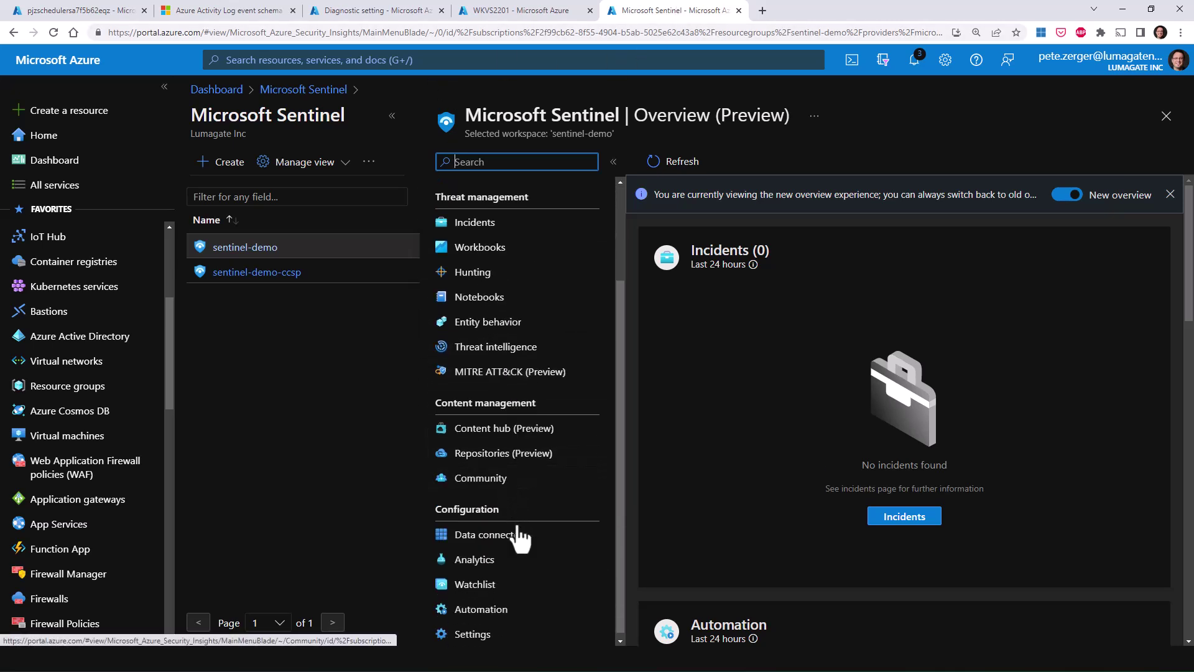
click(537, 542)
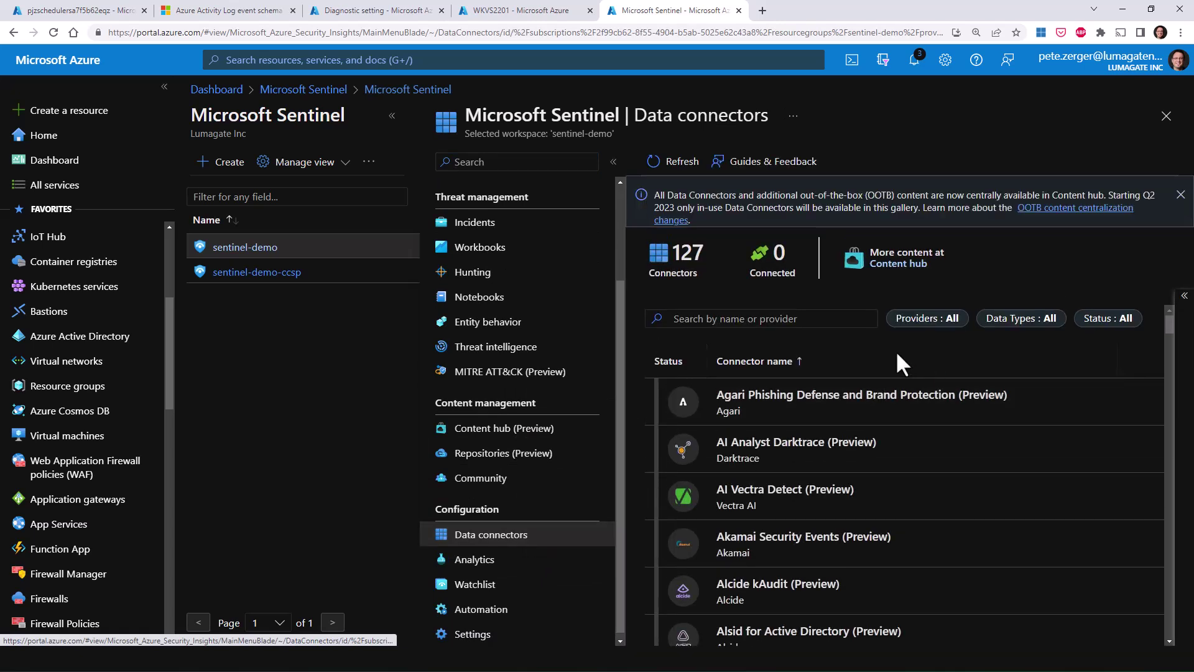
click(776, 321)
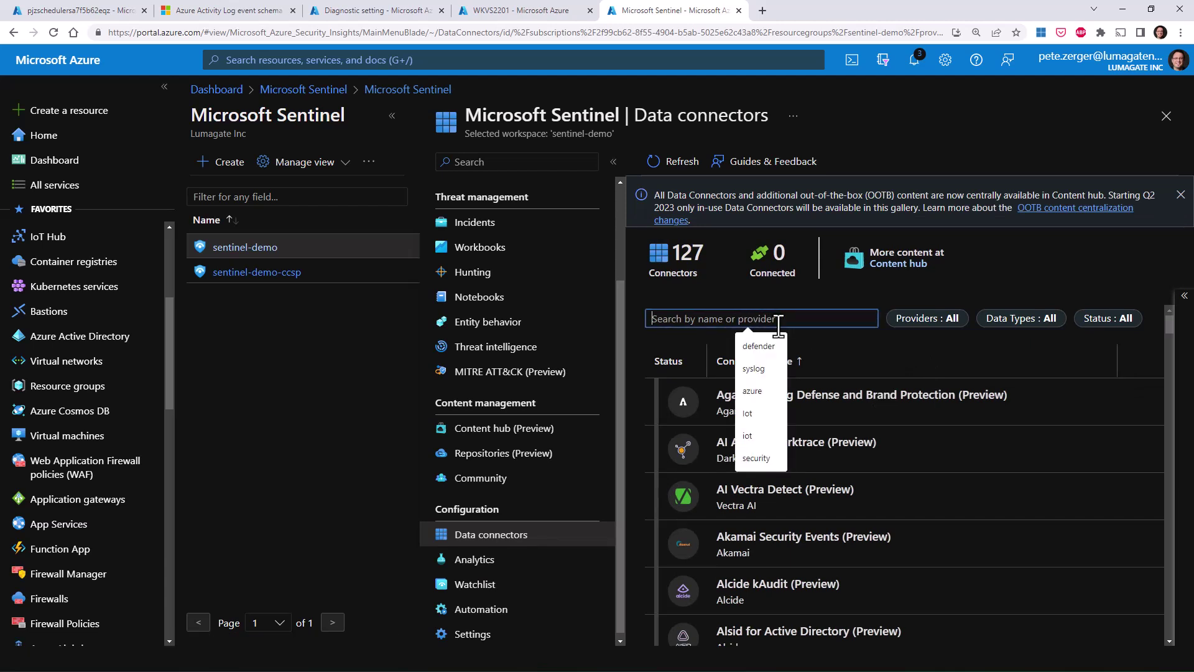
text(windows)
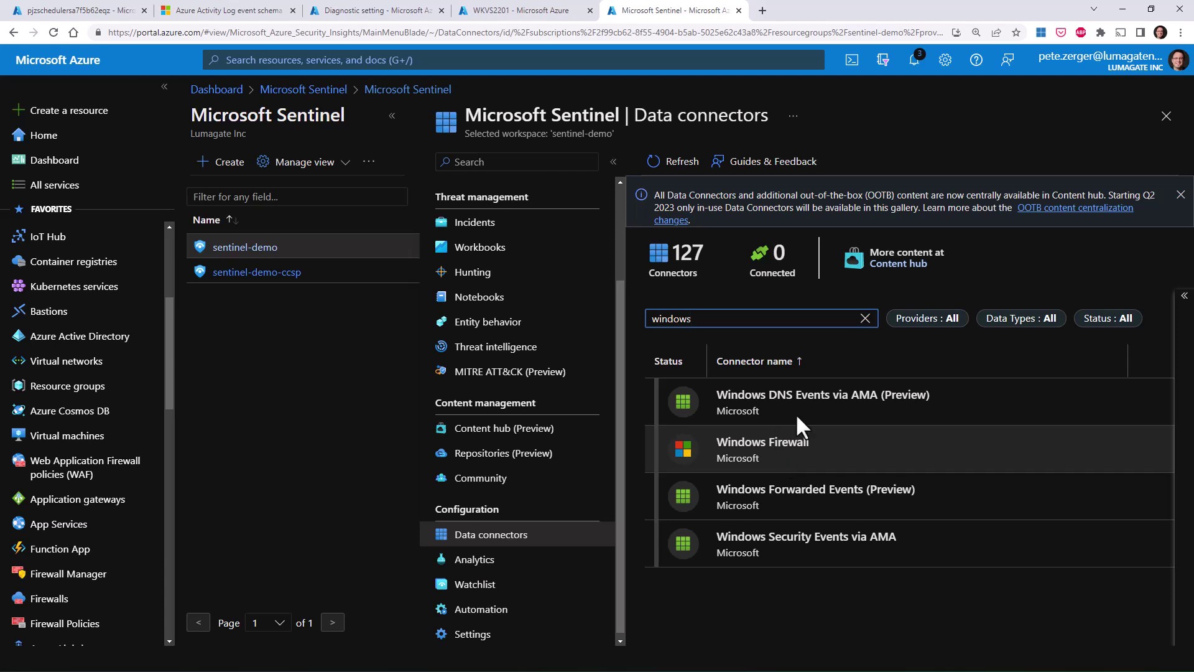
Step: Search the data connectors for "security" instead and look through the matches for Windows security event connectors
click(865, 318)
click(831, 318)
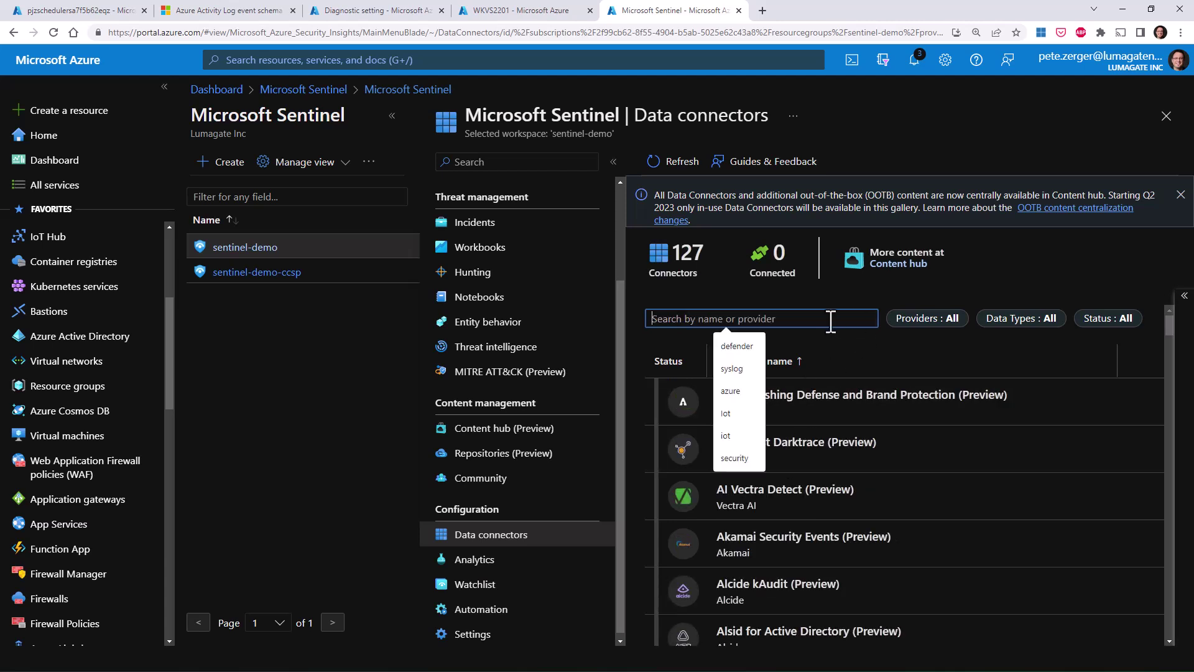
text(security)
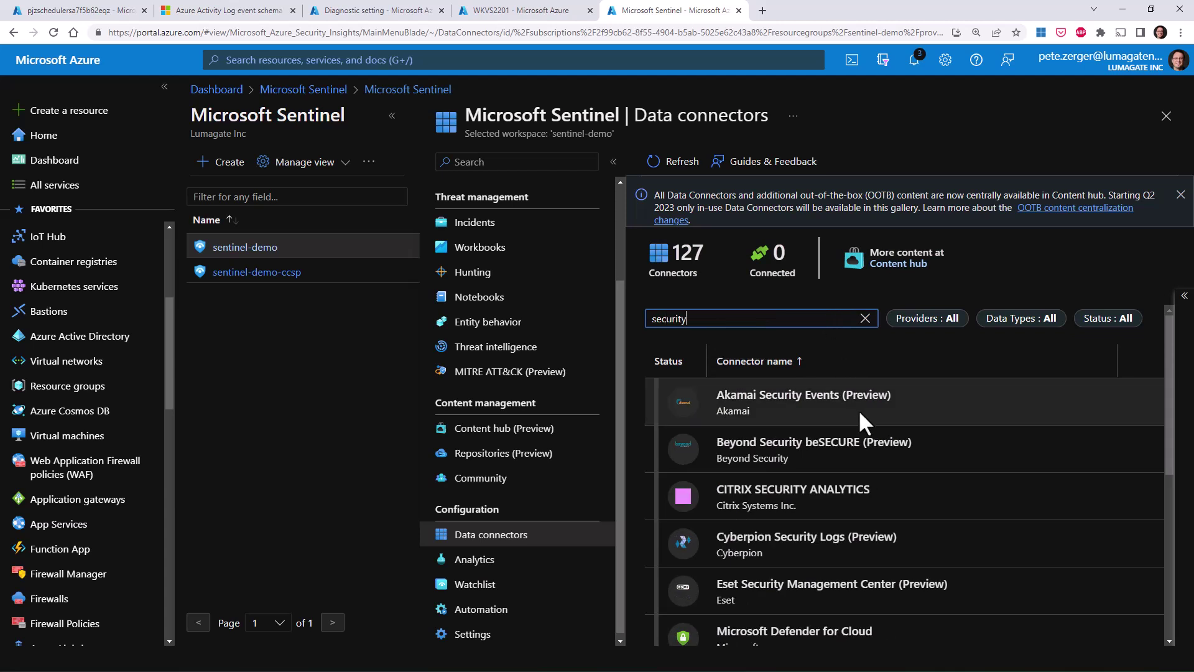
scroll(860, 429, down, 2)
scroll(864, 535, down, 2)
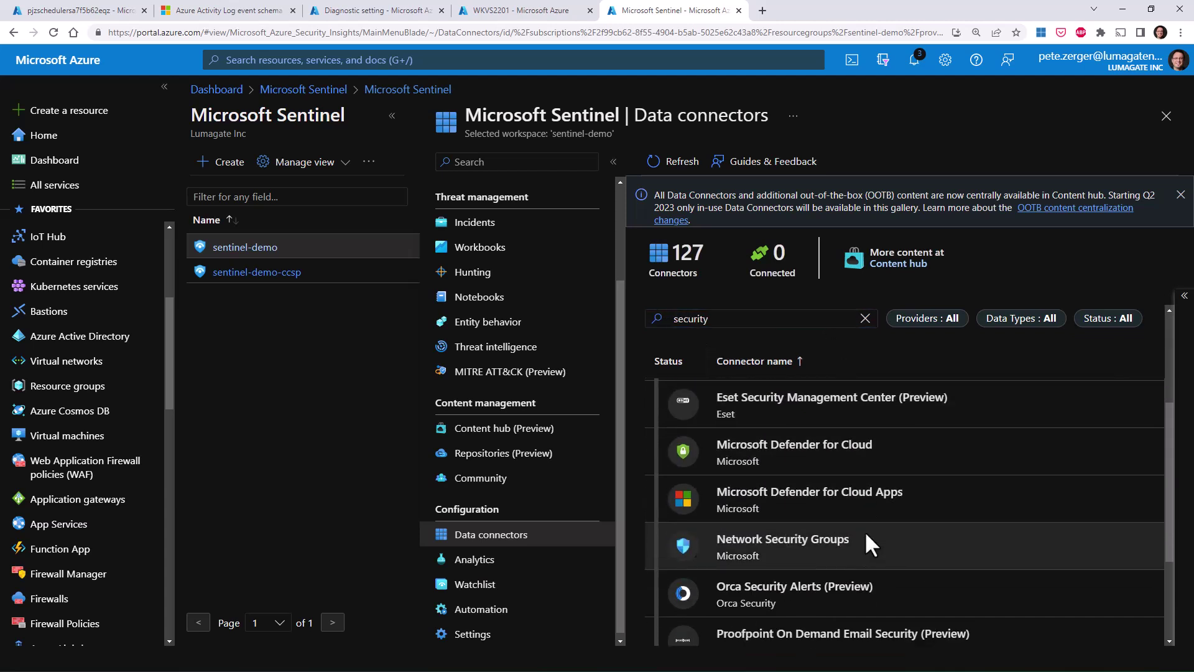
scroll(864, 529, down, 1)
scroll(864, 522, down, 1)
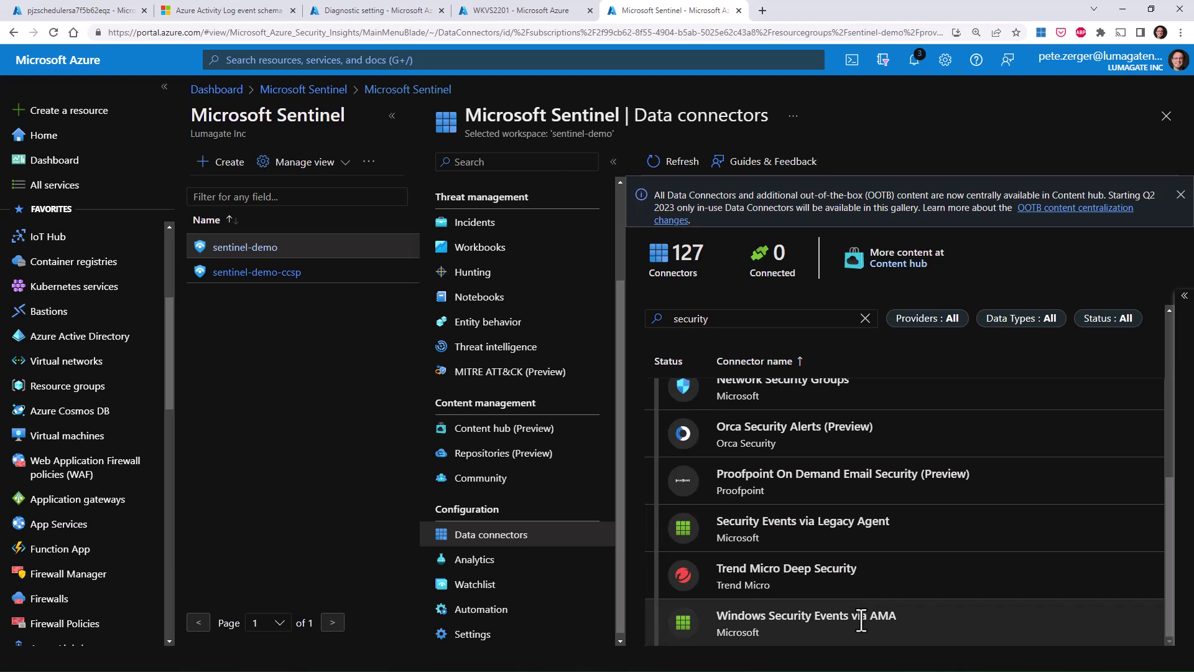
Step: Replace the data connector search with "sq" to look for an Azure SQL connector
click(834, 318)
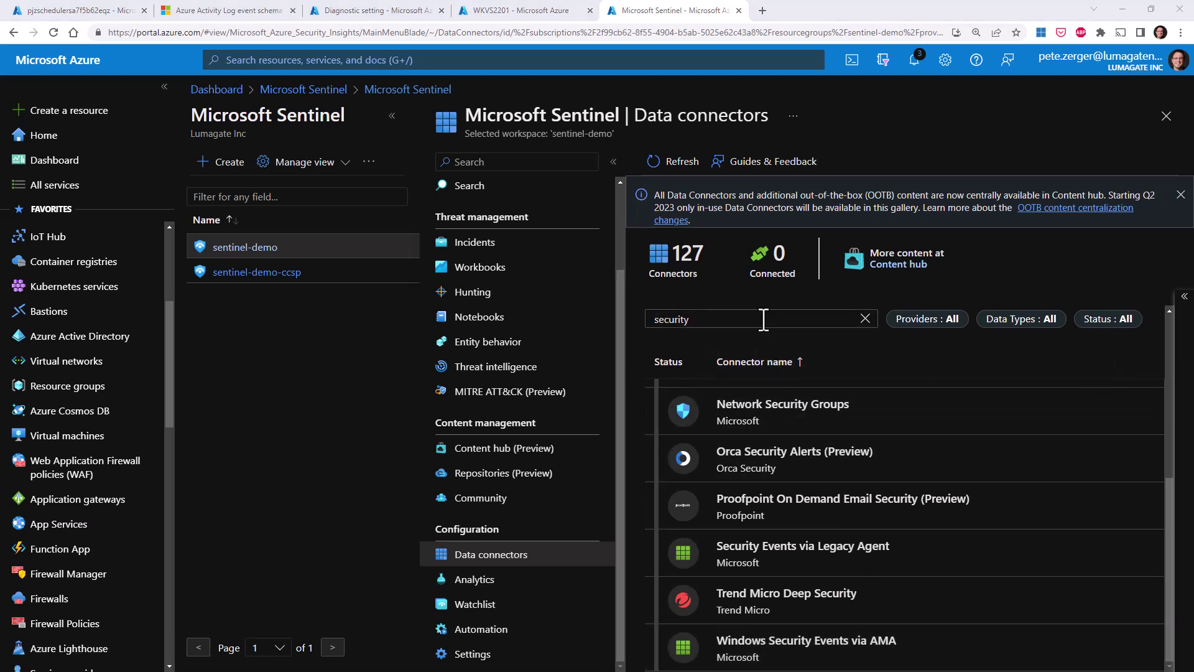
key(BackSpace)
key(BackSpace)
key(BackSpace)
key(BackSpace)
key(BackSpace)
key(BackSpace)
key(BackSpace)
key(BackSpace)
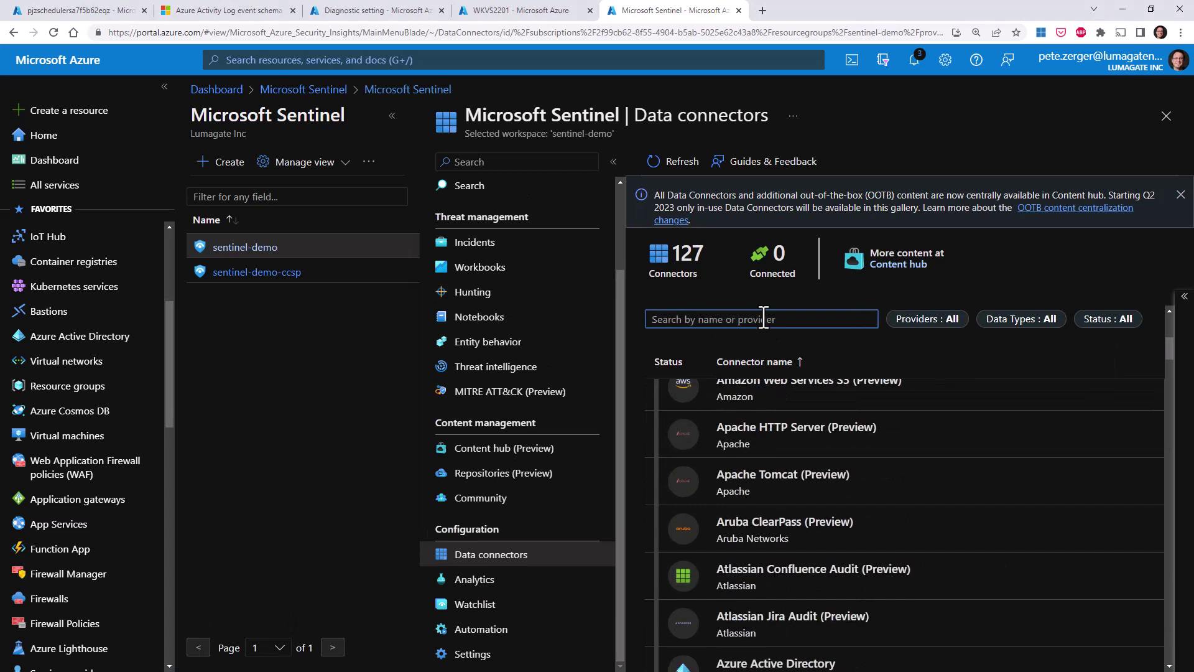
text(sq)
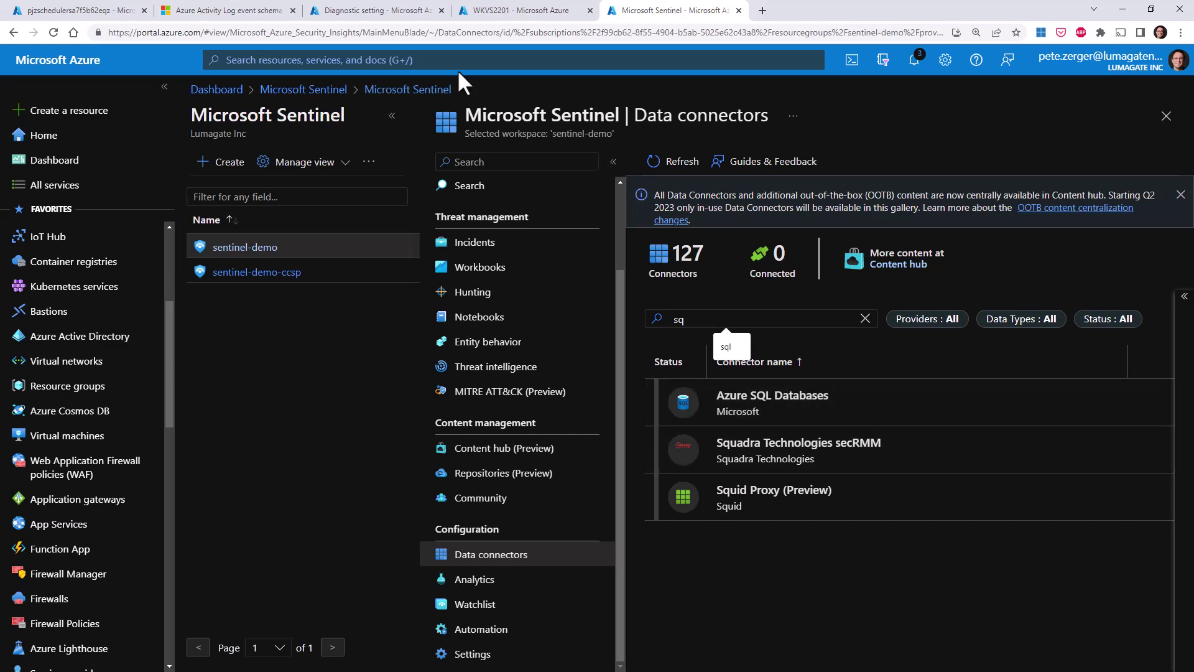
Step: Return to the storage account and open the access policy of its backups container
click(118, 14)
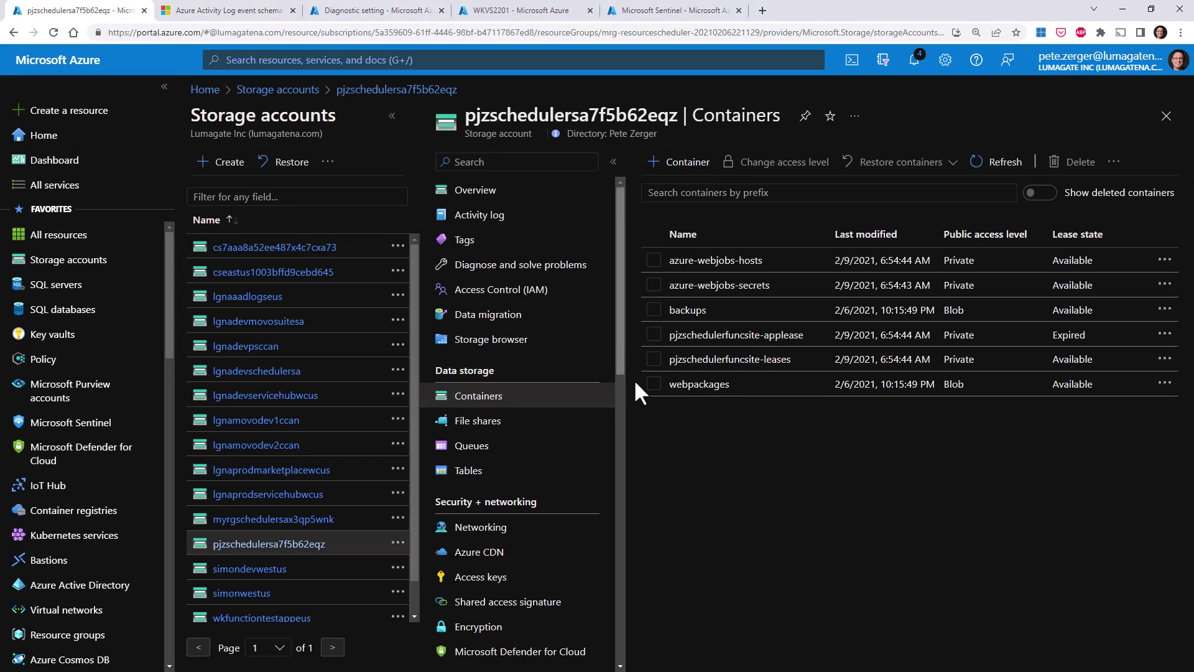
click(487, 198)
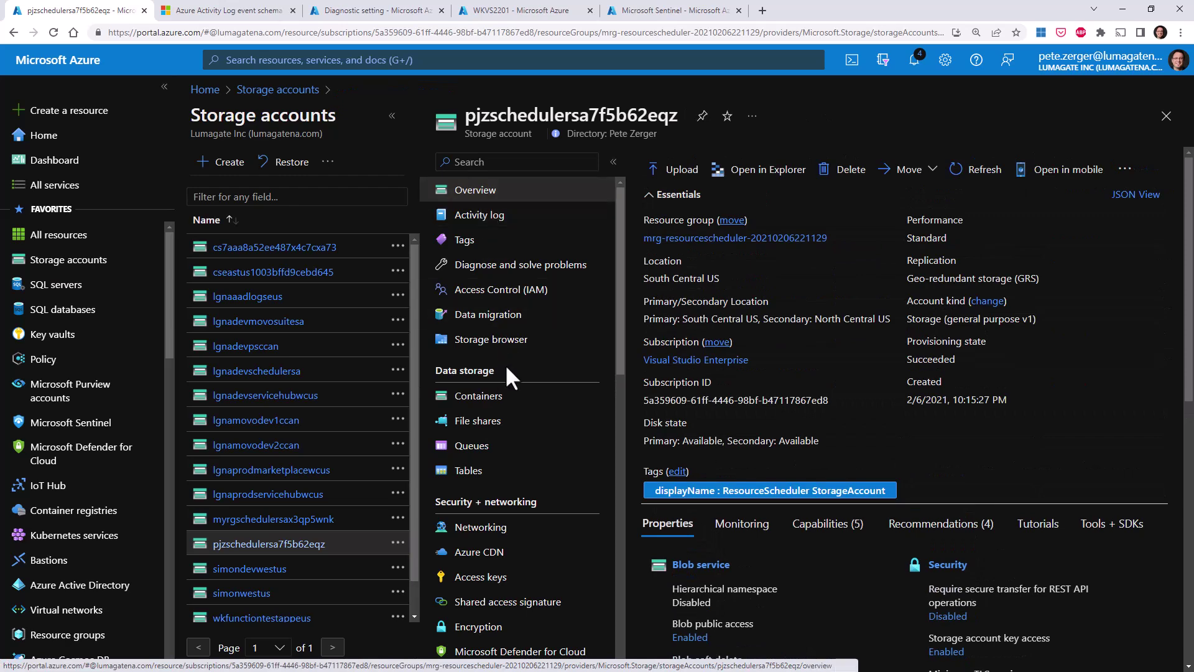
click(510, 407)
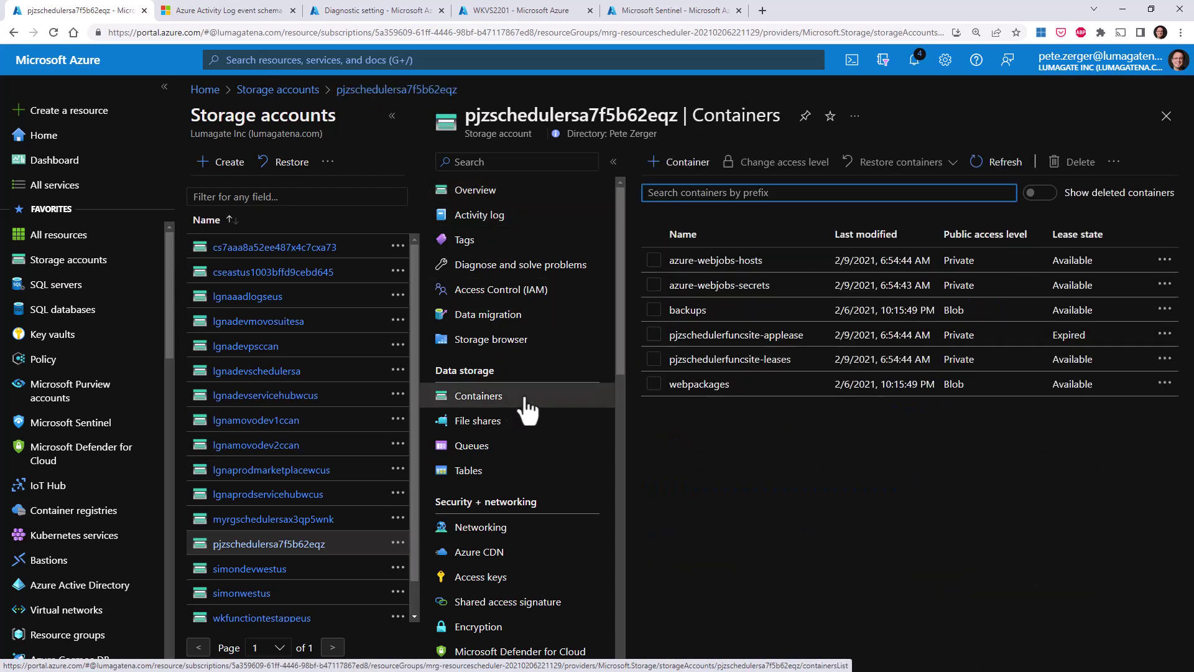
click(696, 311)
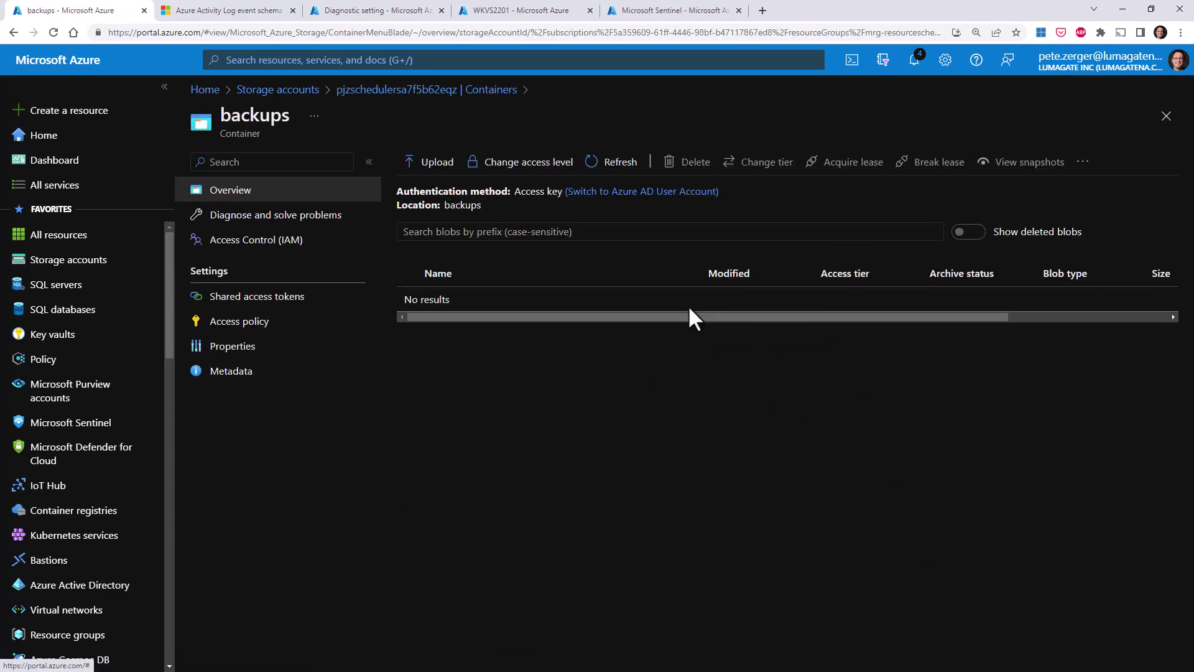
click(252, 322)
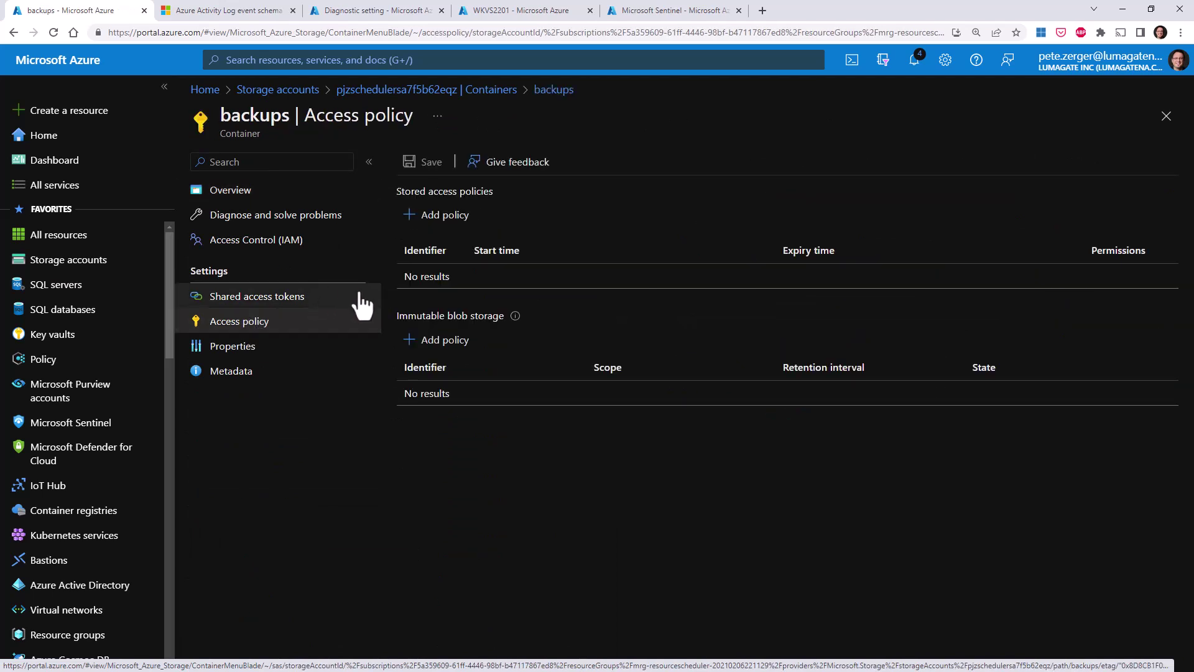
Step: Start a new immutable blob storage policy for the backups container and choose Time-based retention as its policy type
click(428, 353)
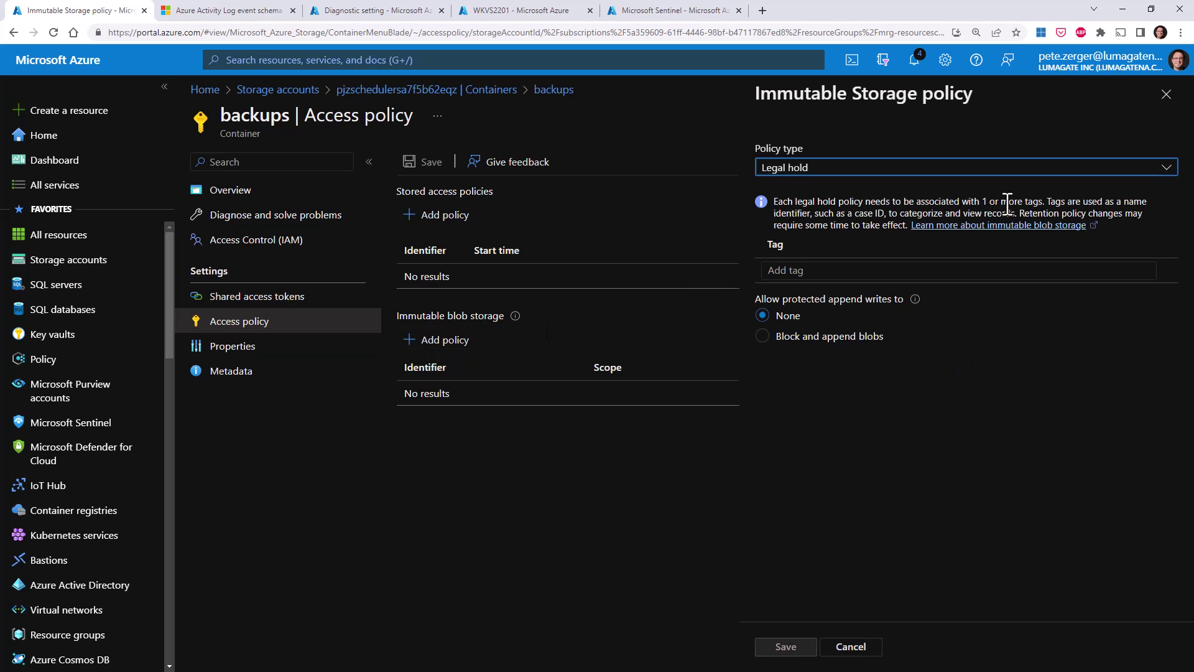
click(1124, 169)
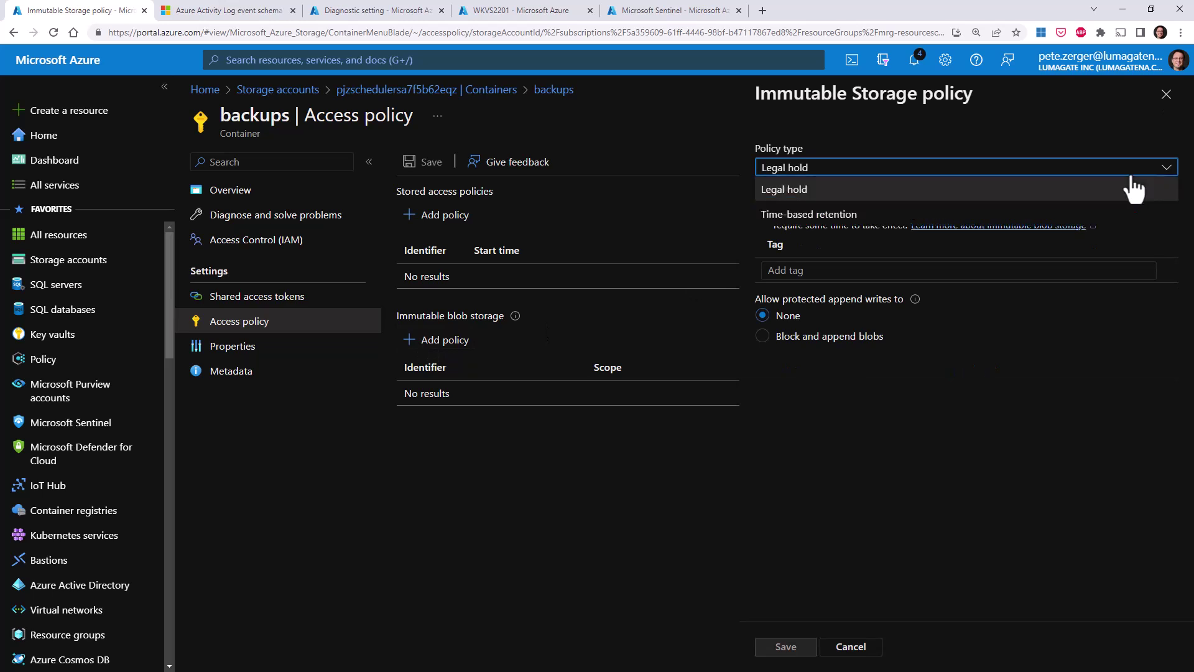
click(1010, 217)
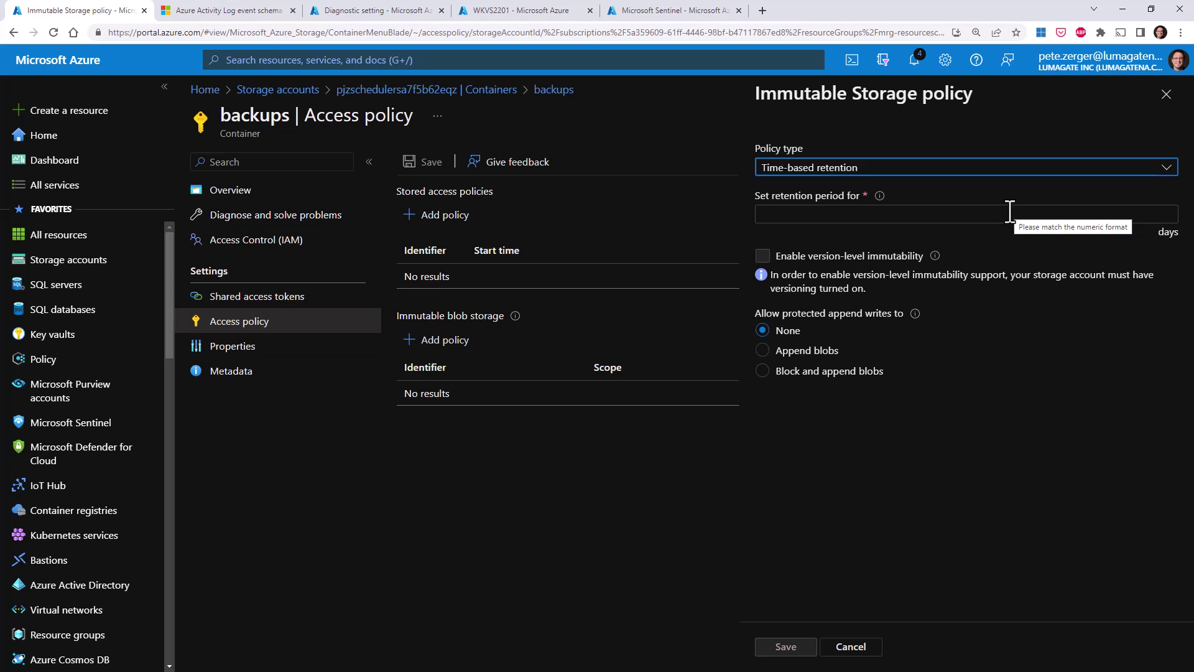
click(1008, 217)
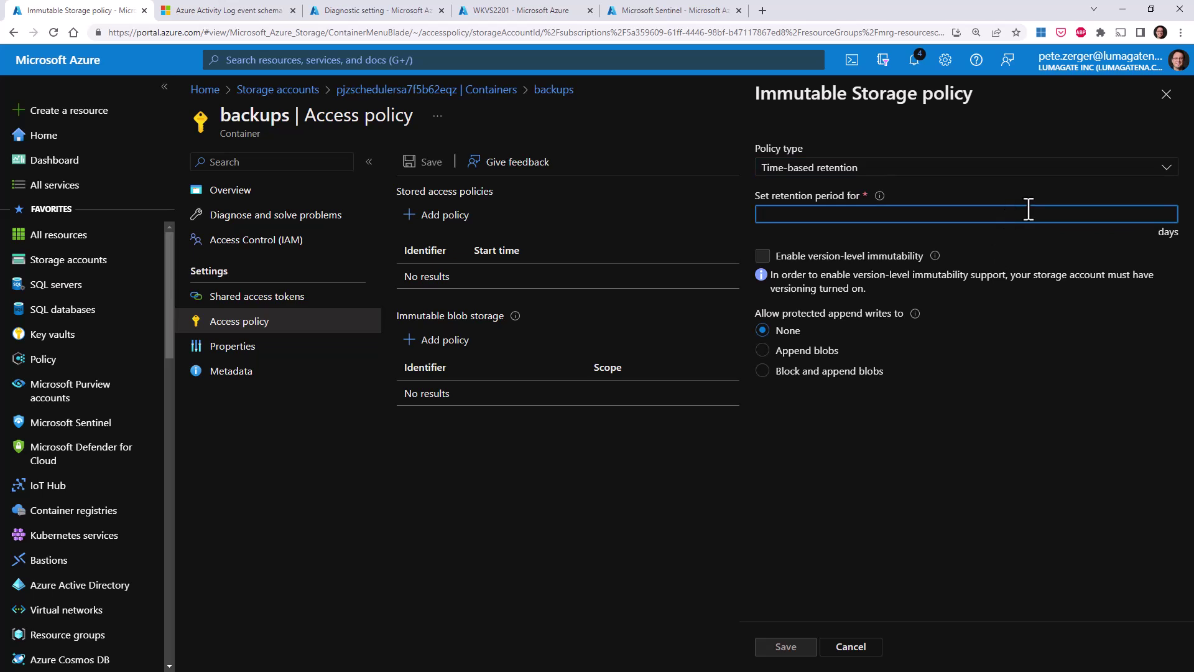
Step: Switch the immutable storage policy type to Legal hold and minimize the browser to return to the slide show
click(971, 172)
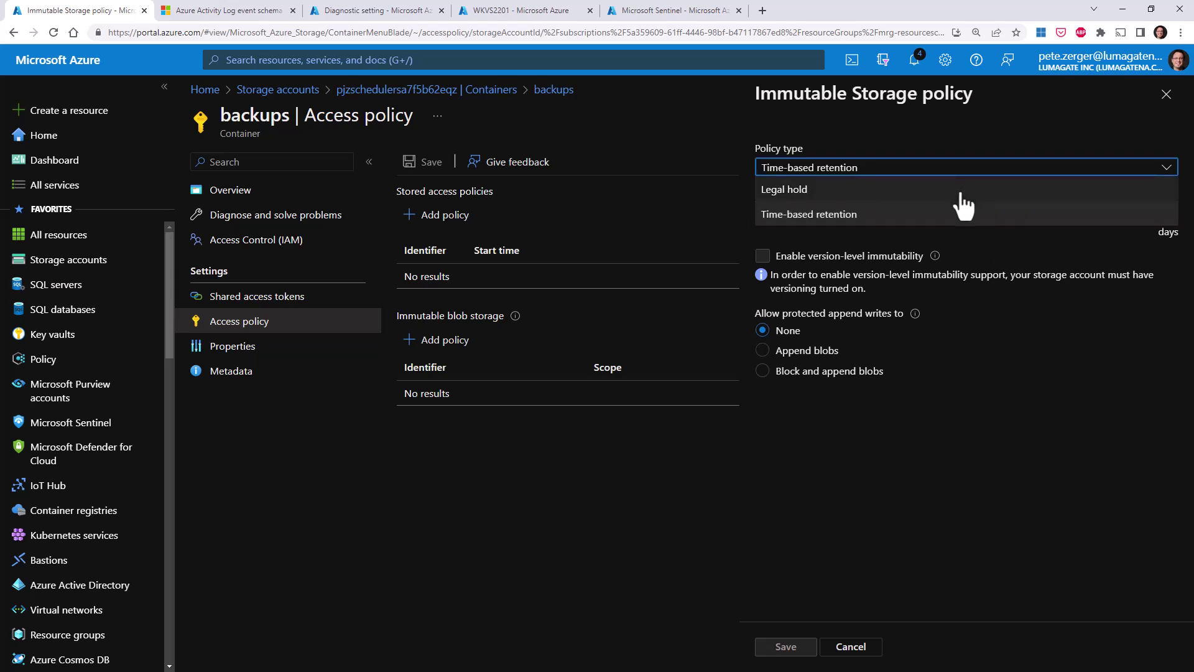
click(962, 191)
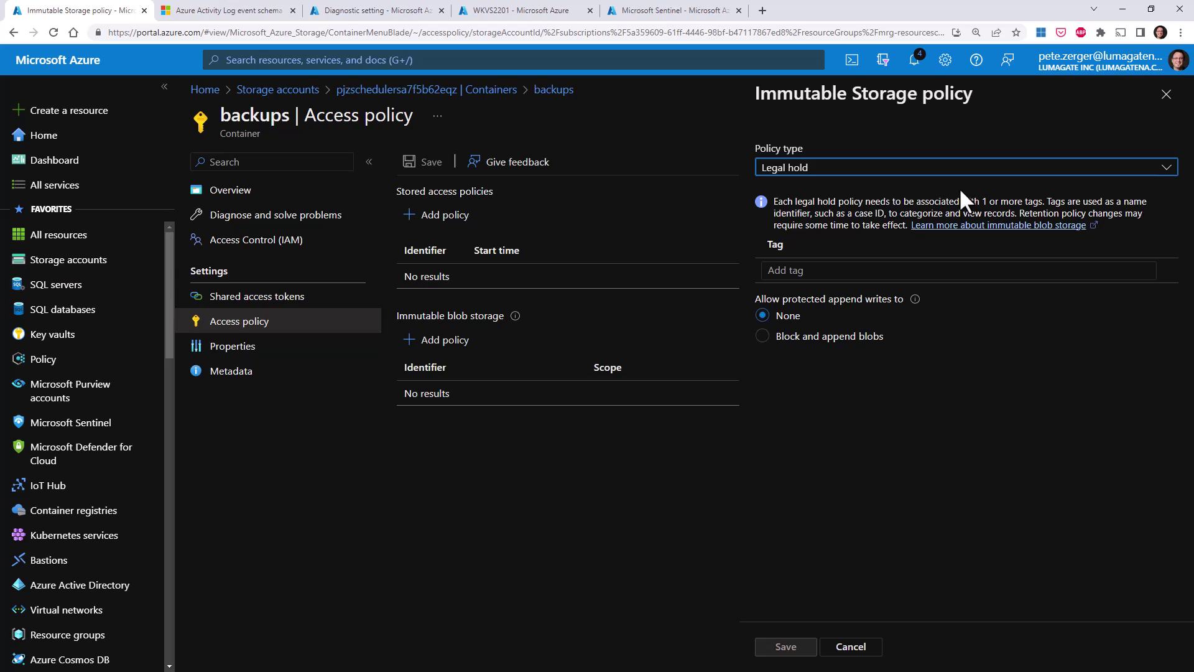
click(1124, 8)
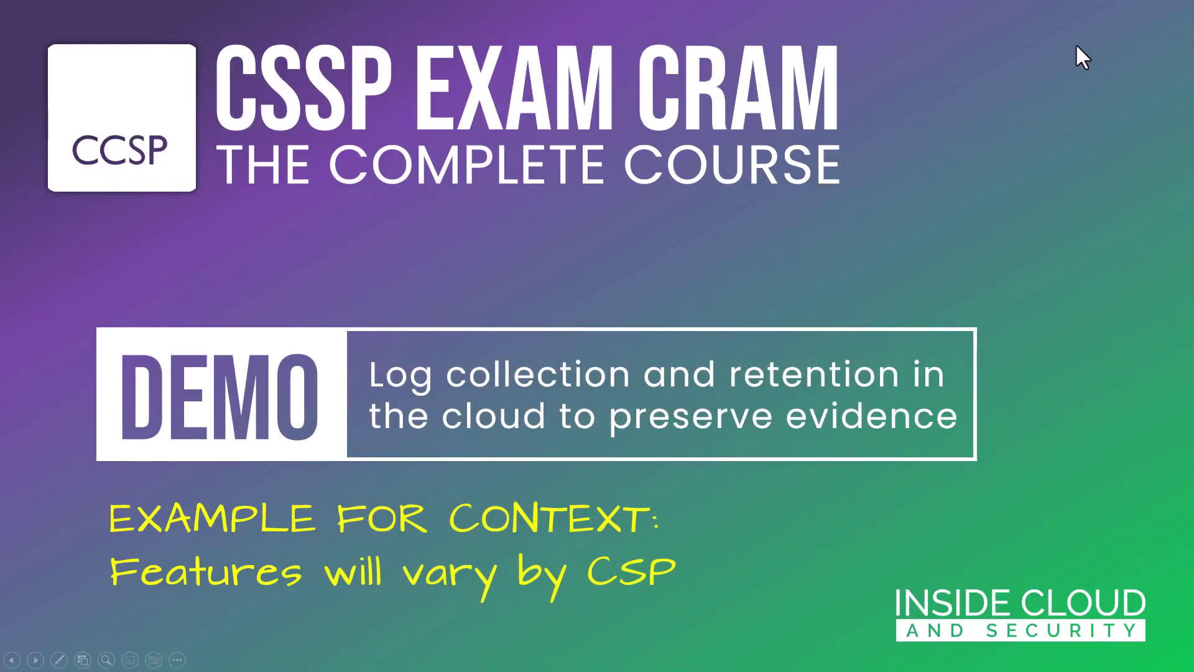